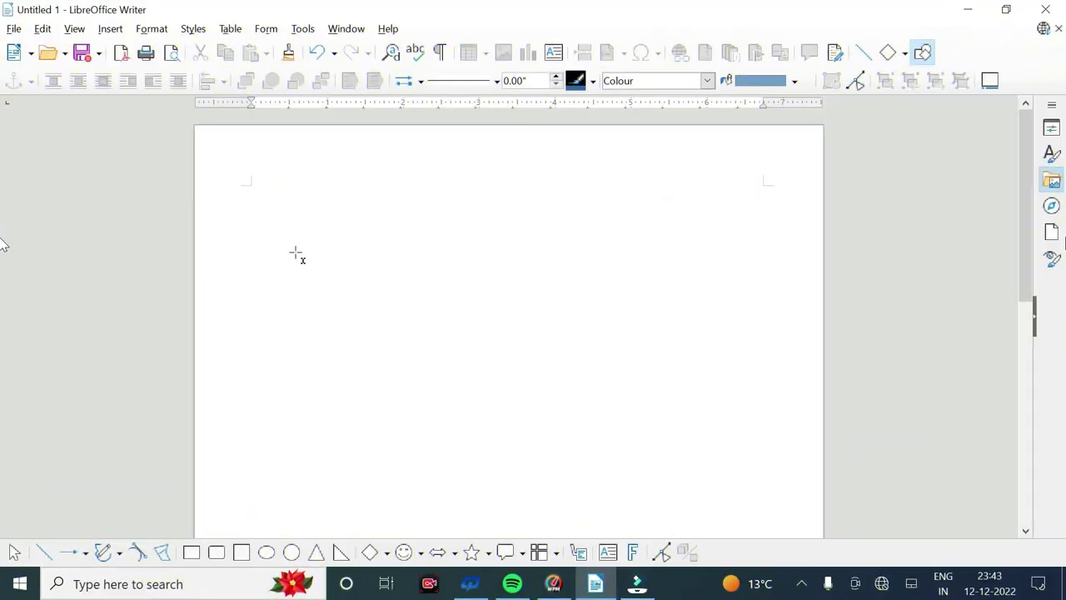
# - Type the Roll No. / 'No. Of Printed Pages ; 11' header line and make it bold 20 pt
pyautogui.moveTo(242, 159); pyautogui.dragTo(826, 209)
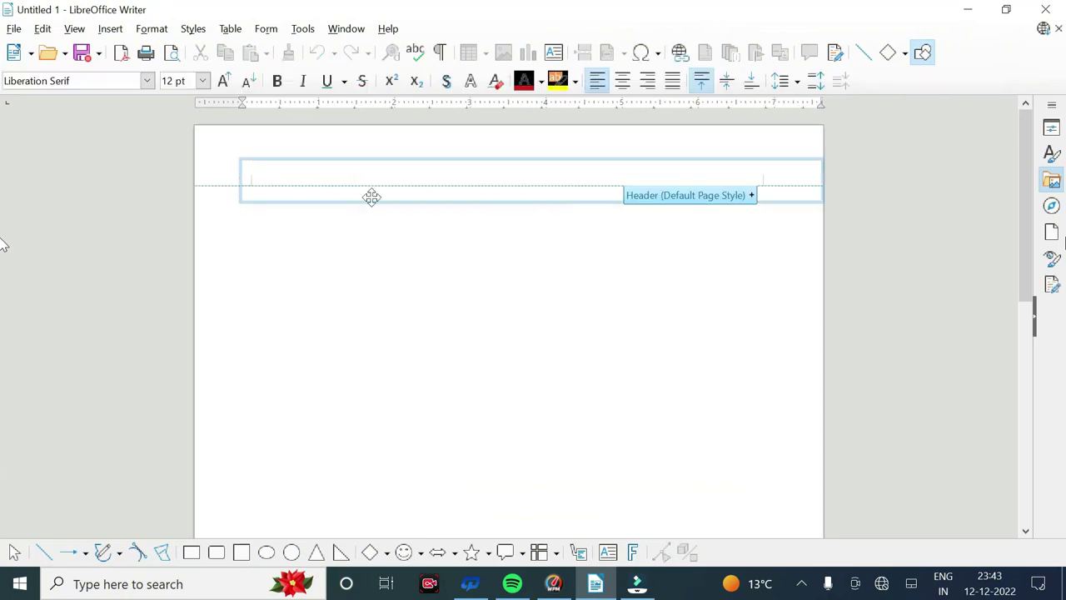
pyautogui.click(332, 284)
pyautogui.write('Roll No')
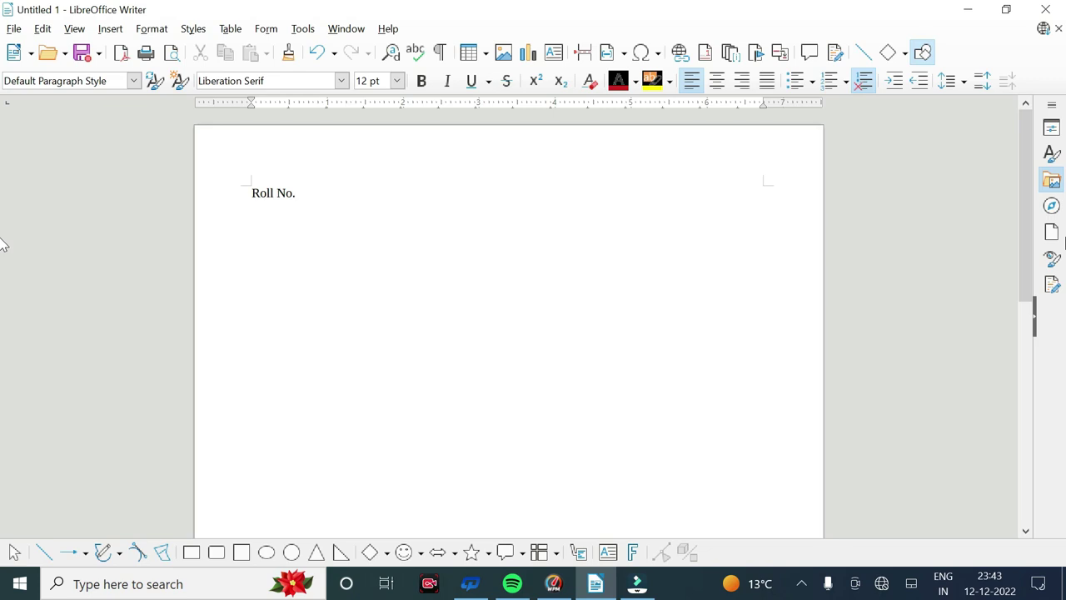
pyautogui.write('.....................................No. Of Printed Pages “')
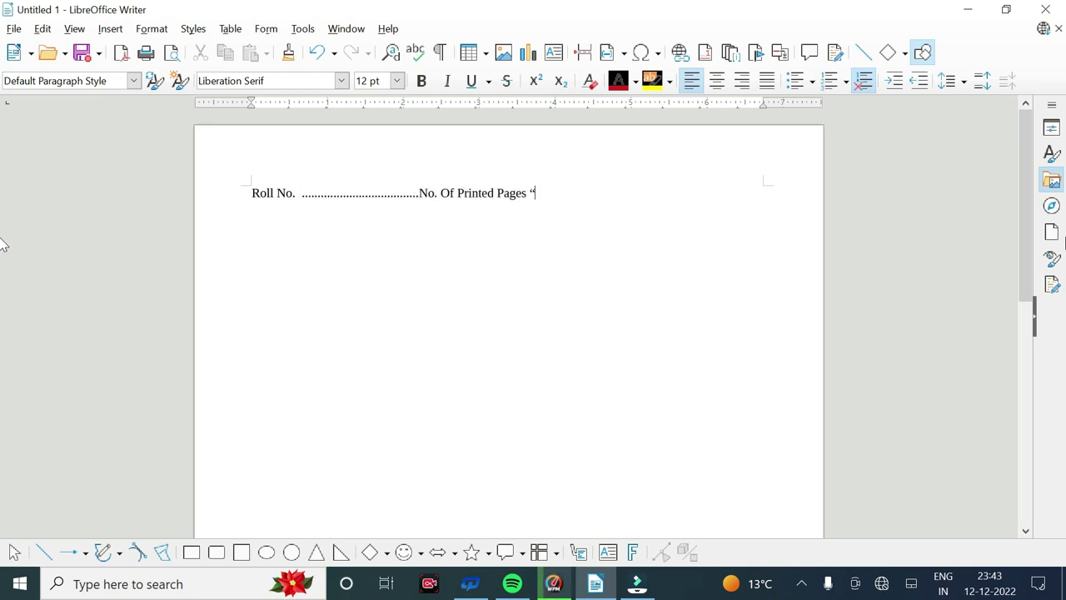
pyautogui.press('BackSpace')
pyautogui.write('; 1')
pyautogui.hotkey('ctrl', 'a')
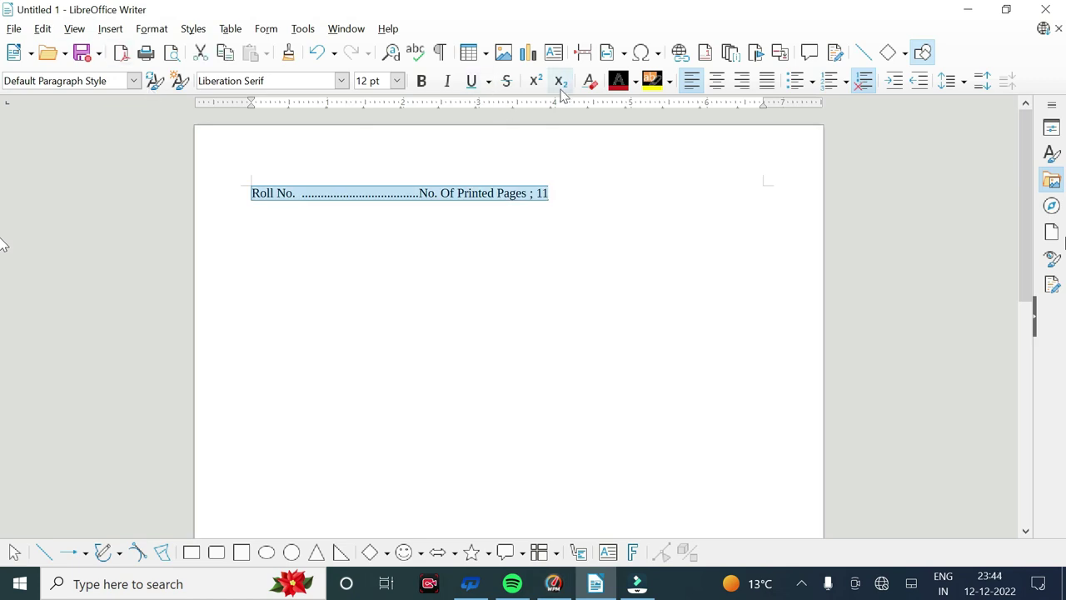
pyautogui.click(396, 81)
pyautogui.click(361, 284)
pyautogui.click(421, 81)
# - Add the dotted Name line below the header and select the 917 beneath it
pyautogui.click(255, 225)
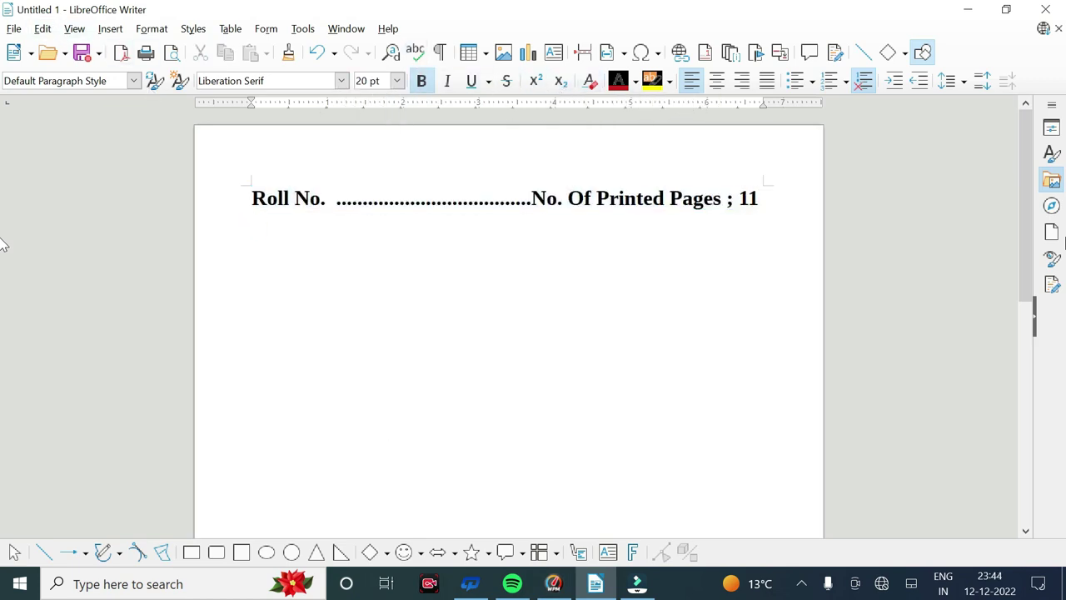
pyautogui.write('Name ...............................................................................')
pyautogui.press('Return')
pyautogui.write('917')
pyautogui.moveTo(284, 271); pyautogui.dragTo(251, 270)
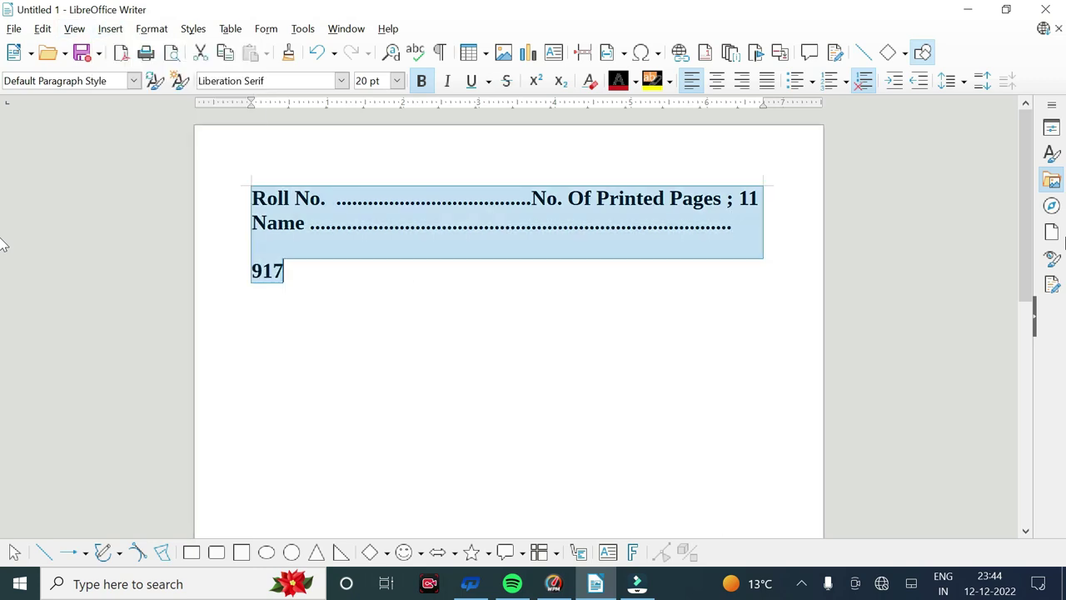
# - Enlarge 917 to 48 pt and remove its bold
pyautogui.click(396, 81)
pyautogui.click(367, 262)
pyautogui.click(370, 401)
pyautogui.click(396, 81)
pyautogui.click(397, 81)
pyautogui.click(397, 81)
pyautogui.click(370, 333)
pyautogui.click(421, 81)
# - Type '817 (AH)' beside 917, make it bold, and keep it on one line
pyautogui.click(341, 291)
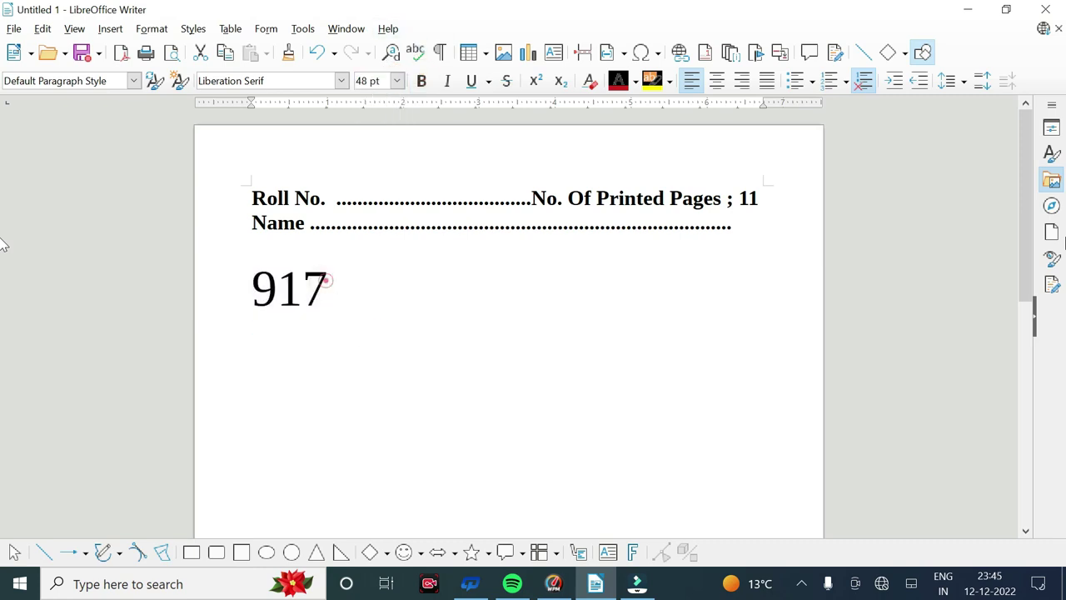
pyautogui.write('817 (')
pyautogui.press('BackSpace')
pyautogui.write('(AH)')
pyautogui.moveTo(569, 287); pyautogui.dragTo(761, 287)
pyautogui.click(423, 80)
pyautogui.click(674, 305)
pyautogui.press('BackSpace')
# - Start a centred line below the numbers and type the year 2023
pyautogui.press('End')
pyautogui.press('Return')
pyautogui.press('BackSpace')
pyautogui.click(397, 80)
pyautogui.click(371, 254)
pyautogui.click(400, 81)
pyautogui.click(364, 198)
pyautogui.write('2022')
# - Enlarge the year 2023 to 28 pt
pyautogui.doubleClick(474, 357)
pyautogui.click(398, 81)
pyautogui.click(371, 267)
pyautogui.click(397, 81)
pyautogui.click(370, 314)
pyautogui.click(502, 360)
# - Add the heading ENGLISH on a new line below 2023
pyautogui.press('Return')
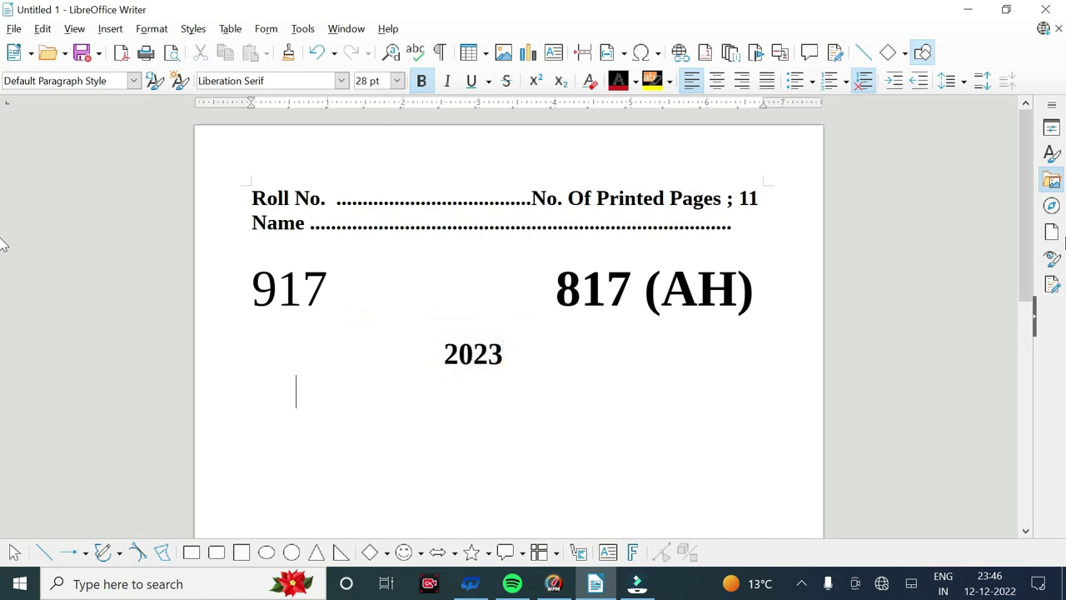
pyautogui.write('ENGLISJ')
pyautogui.press('BackSpace')
pyautogui.write('H')
pyautogui.press('Return')
pyautogui.click(397, 80)
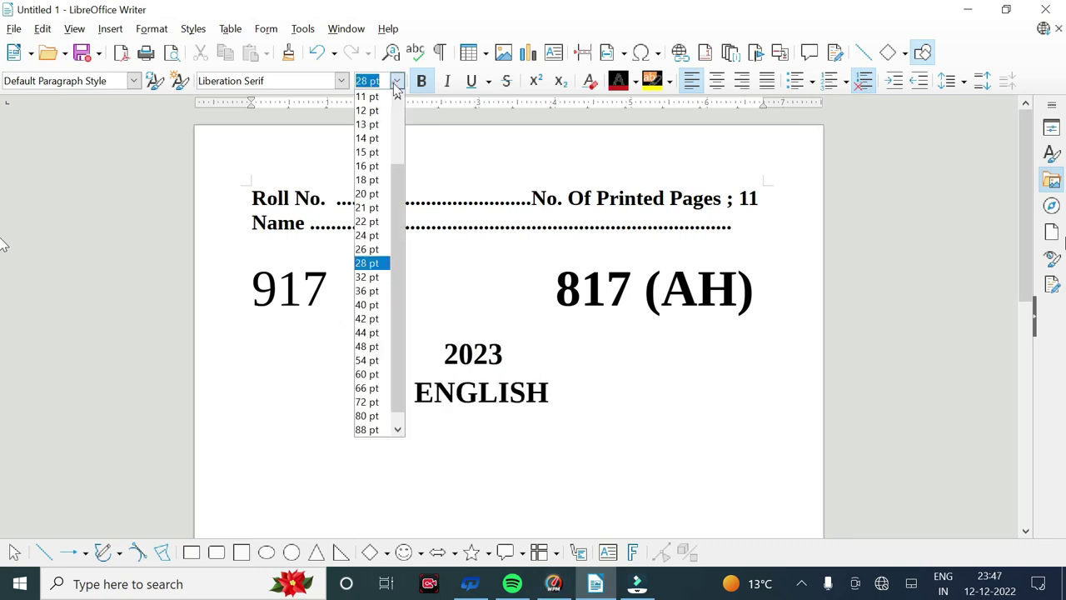
# - Type the heading 'SECTION C - Grammer' at 22 pt, indented toward the centre
pyautogui.click(371, 215)
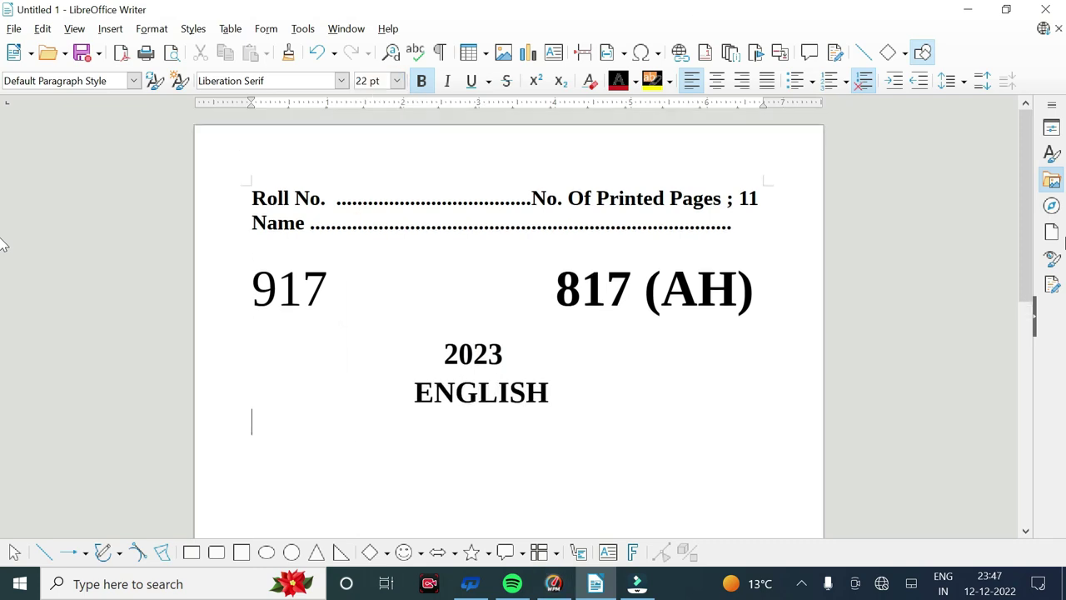
pyautogui.press('Tab')
pyautogui.press('Tab')
pyautogui.press('Tab')
pyautogui.write('SECt')
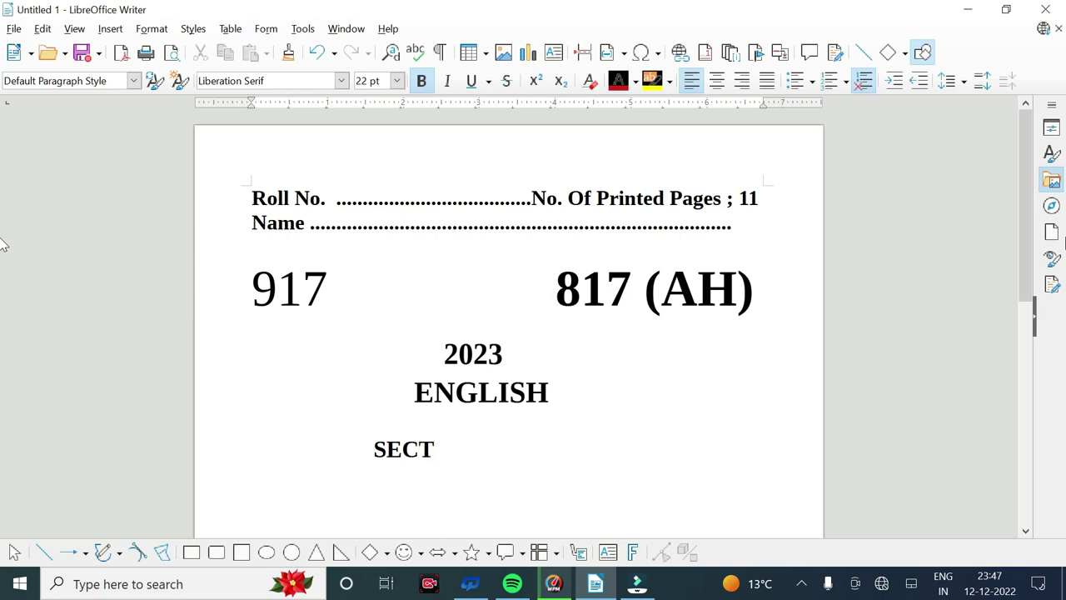
pyautogui.write('ION C ')
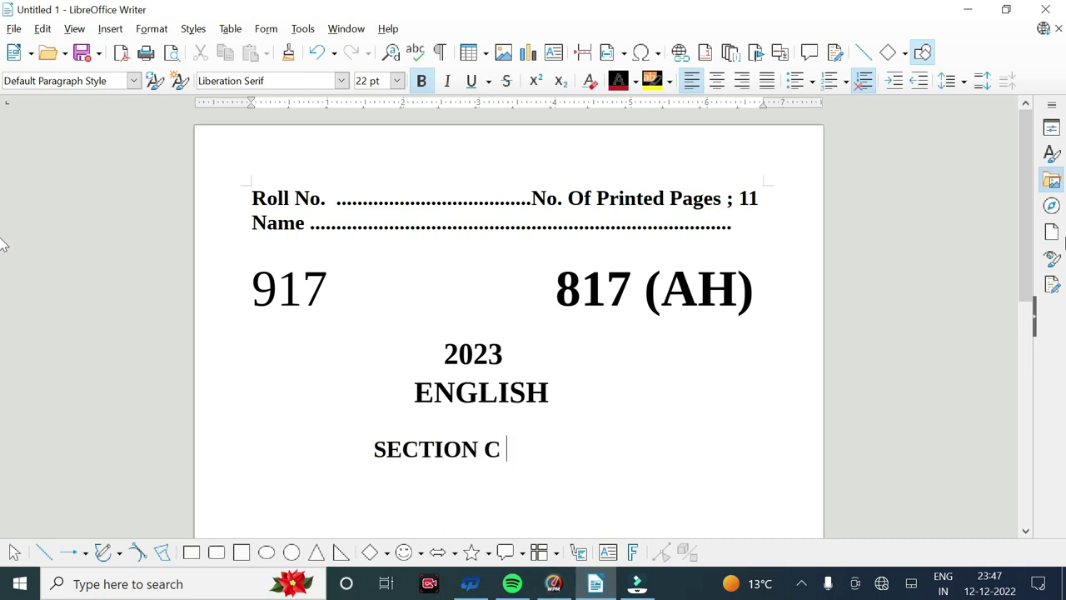
pyautogui.write('- G')
pyautogui.write('rammer')
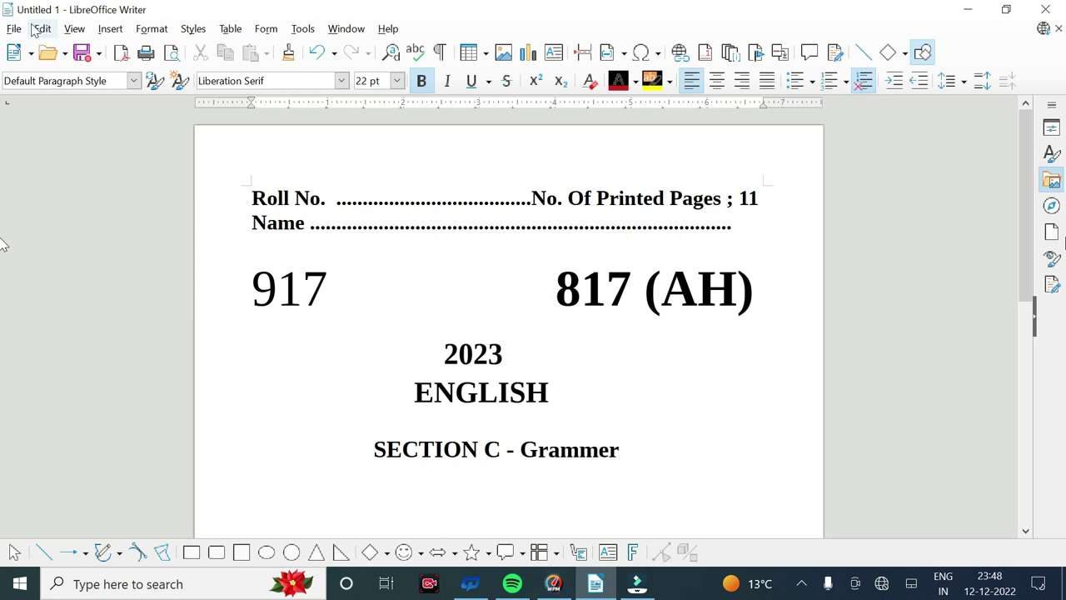
# - Draw a horizontal rule under the SECTION C heading with the Line tool
pyautogui.click(41, 28)
pyautogui.press('Escape')
pyautogui.click(863, 52)
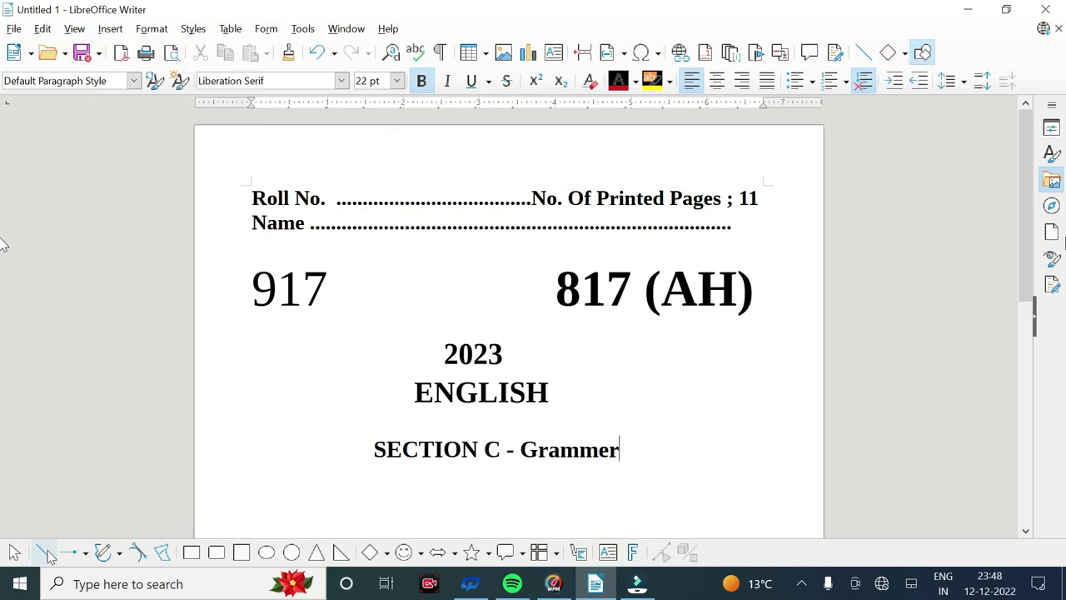
pyautogui.moveTo(365, 466)
pyautogui.mouseDown()
pyautogui.moveTo(596, 477)
pyautogui.moveTo(633, 466)
pyautogui.mouseUp()
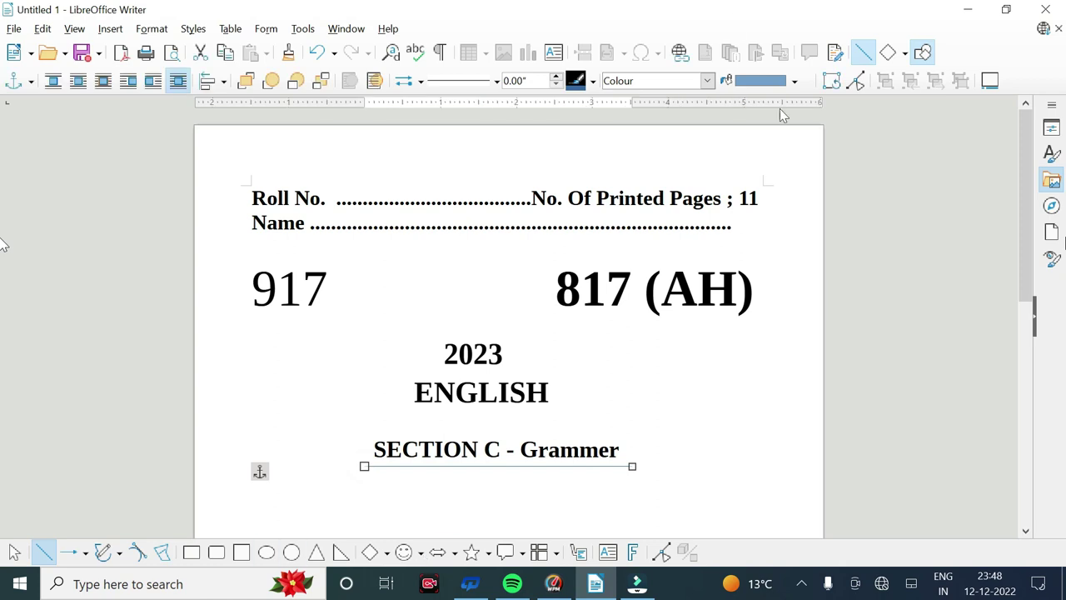
# - Make the rule under the heading dark and thicker
pyautogui.click(592, 81)
pyautogui.click(575, 140)
pyautogui.click(556, 75)
pyautogui.click(697, 334)
pyautogui.click(14, 552)
pyautogui.click(438, 466)
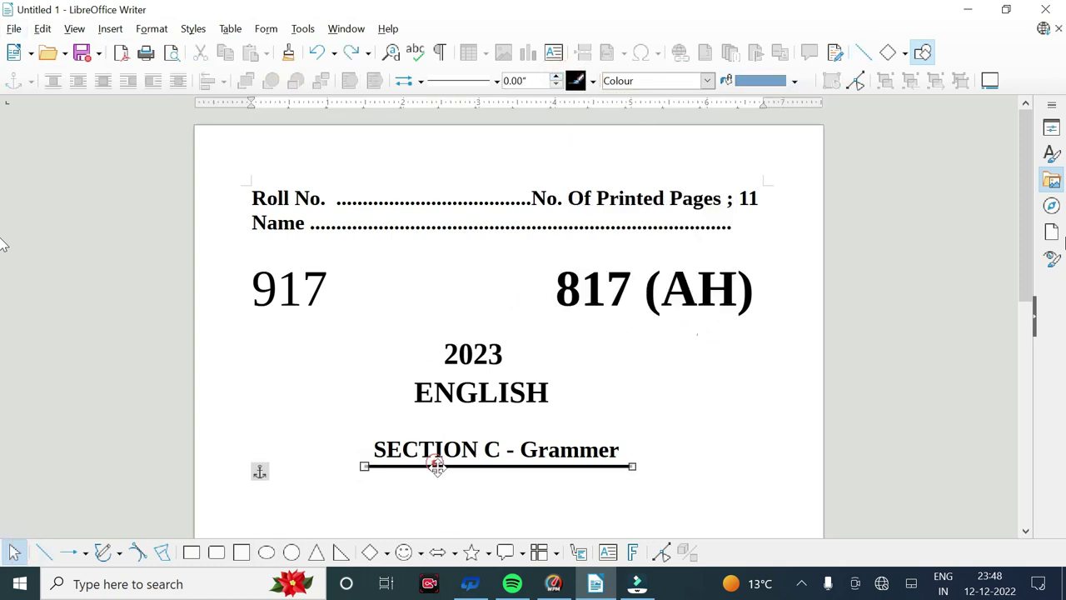
pyautogui.click(984, 352)
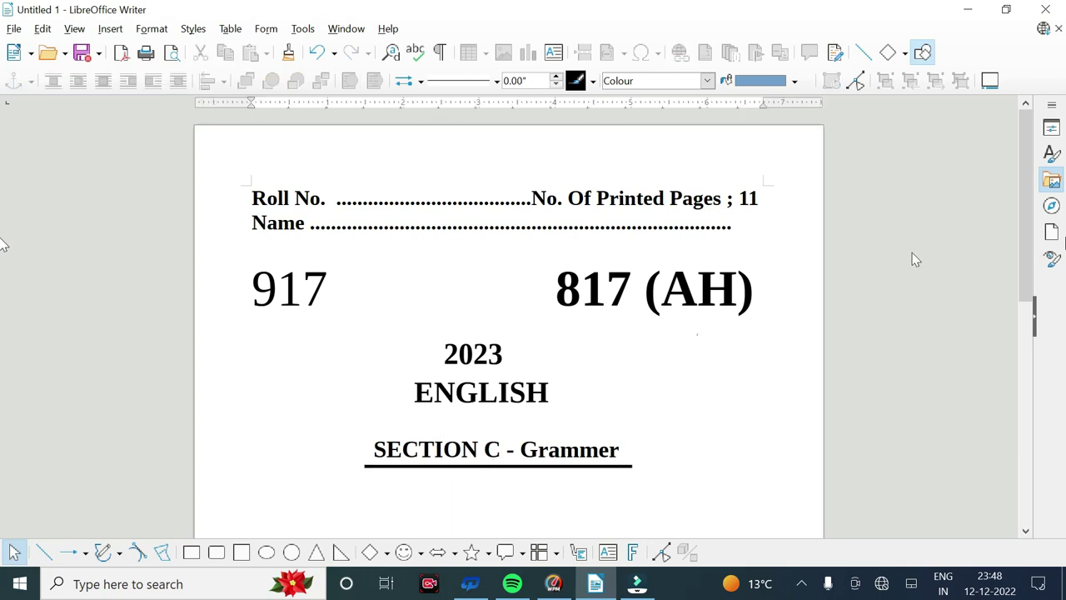
pyautogui.scroll(-5, 888, 299)
# - Add a new paragraph after the heading, undoing the automatic en dash to keep the hyphen
pyautogui.click(633, 253)
pyautogui.press('Return')
pyautogui.hotkey('ctrl', 'z')
pyautogui.click(654, 264)
pyautogui.press('Return')
pyautogui.click(397, 80)
pyautogui.click(366, 221)
pyautogui.hotkey('ctrl', 'z')
# - Try font sizes for the new line and clear stray characters, keeping the heading's hyphen
pyautogui.click(397, 81)
pyautogui.click(366, 220)
pyautogui.click(398, 81)
pyautogui.click(362, 206)
pyautogui.write('sx')
pyautogui.press('BackSpace')
pyautogui.press('BackSpace')
pyautogui.press('BackSpace')
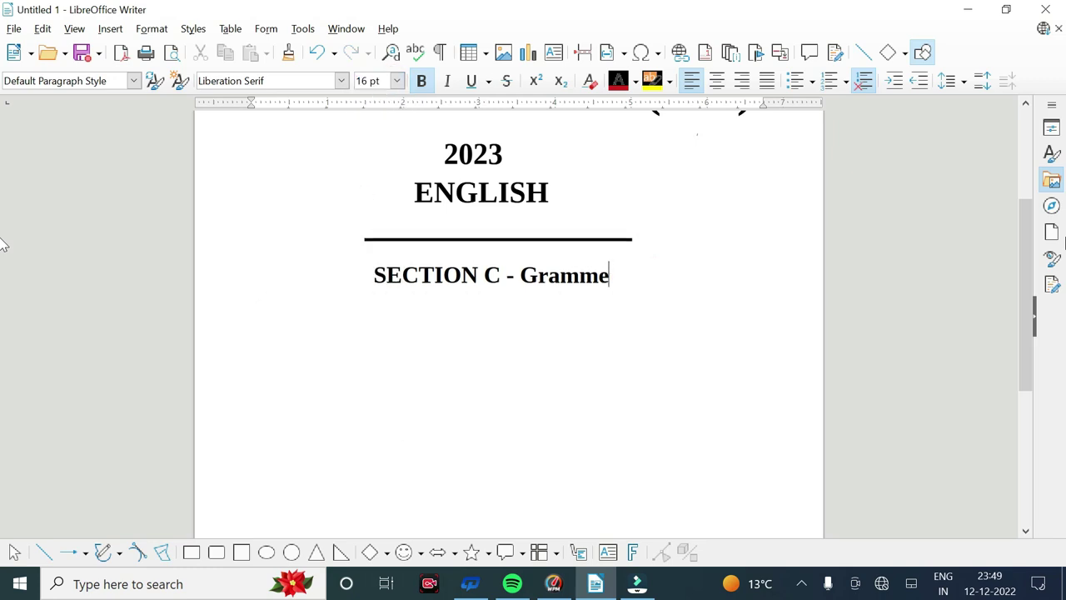
pyautogui.write('r')
pyautogui.press('Return')
pyautogui.hotkey('ctrl', 'z')
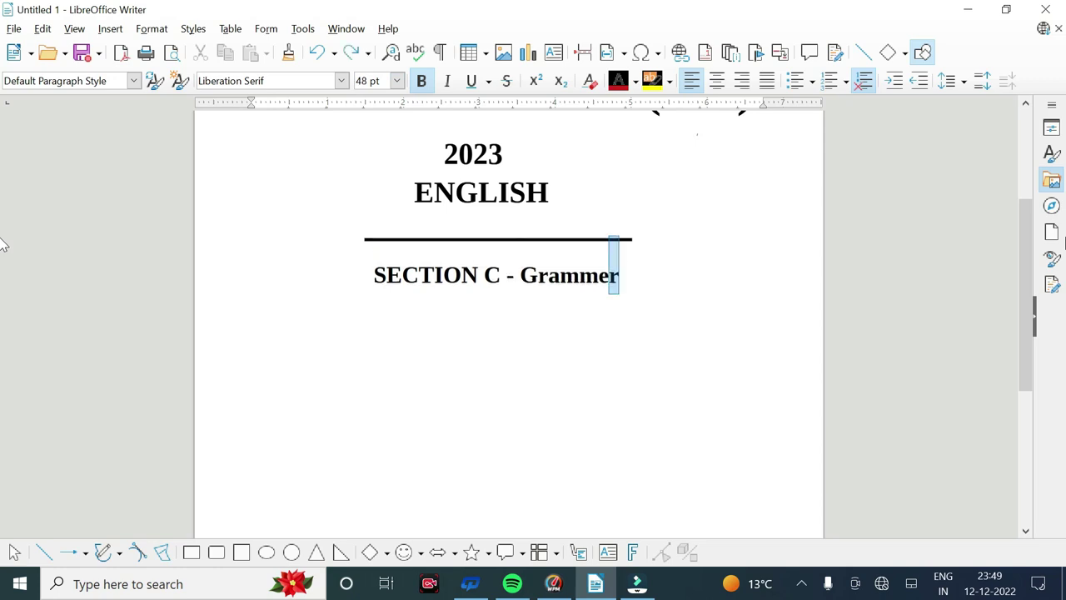
# - Set the empty line to 24 pt and type '4. Choose the correct option to answer the'
pyautogui.press('Return')
pyautogui.press('BackSpace')
pyautogui.press('BackSpace')
pyautogui.write('xn')
pyautogui.press('BackSpace')
pyautogui.press('BackSpace')
pyautogui.click(397, 81)
pyautogui.click(367, 226)
pyautogui.write('4.')
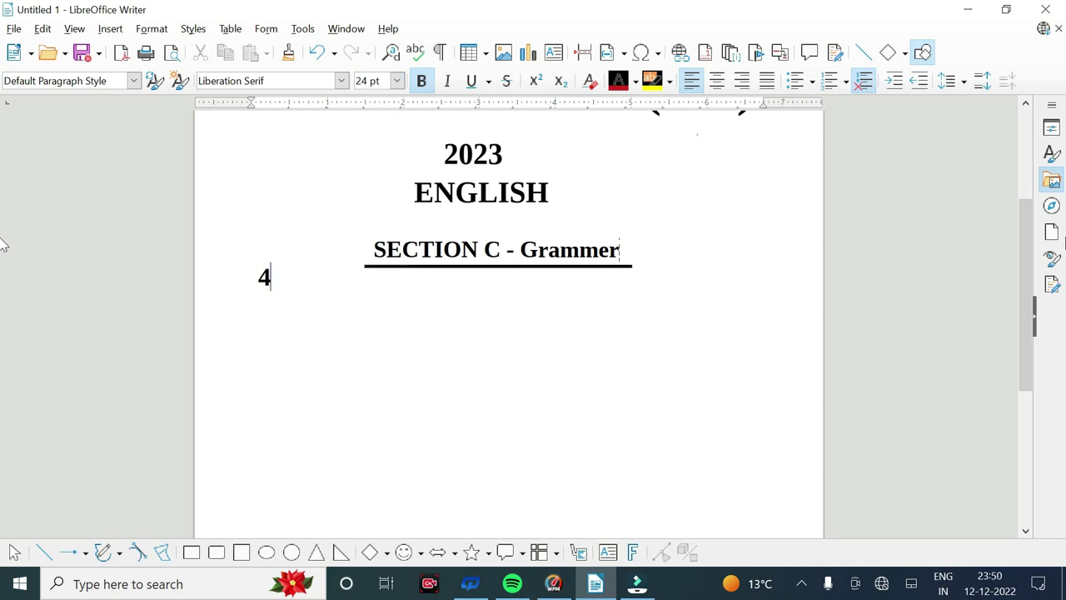
pyautogui.write(' Choose the correct option to answer the')
# - Complete question 4 with 'Following questions;' and set its text to 16 pt
pyautogui.press('BackSpace')
pyautogui.write('er the F')
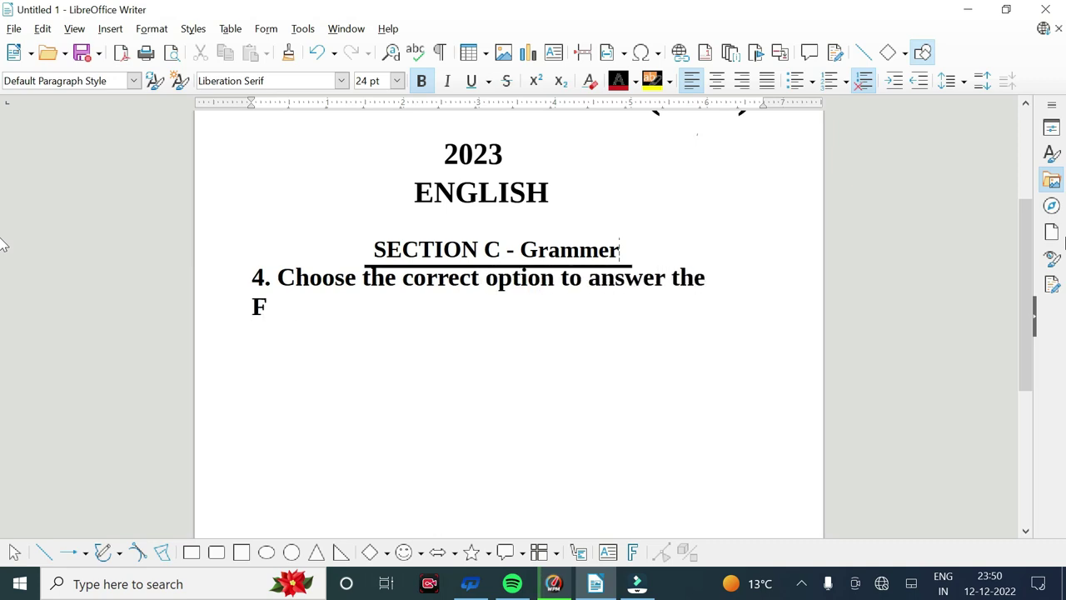
pyautogui.write('ollowing questions;')
pyautogui.hotkey('ctrl', 'shift', 'Up')
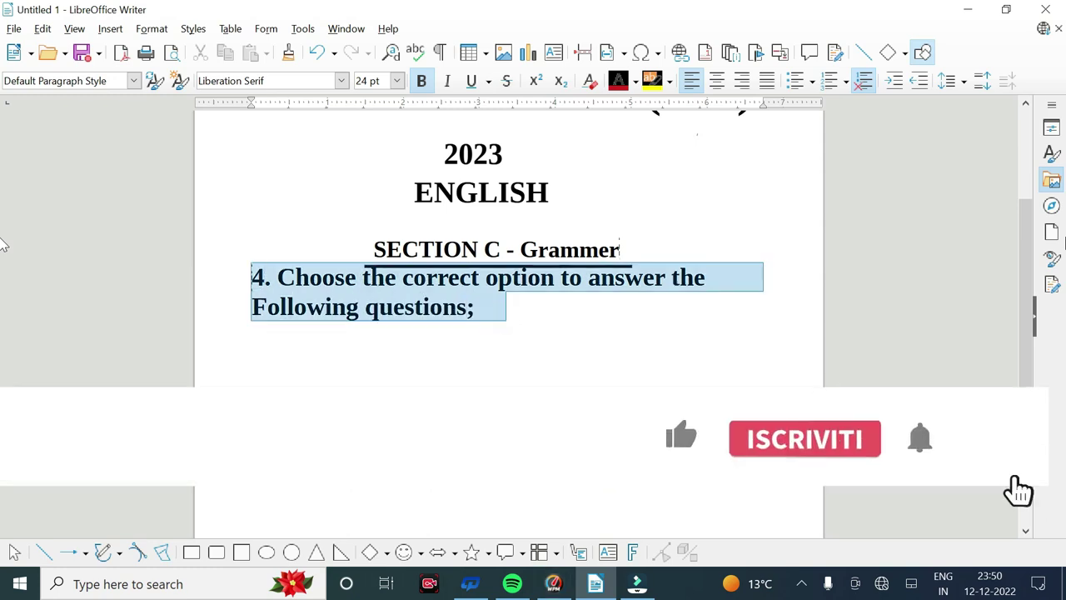
pyautogui.click(397, 80)
pyautogui.click(366, 176)
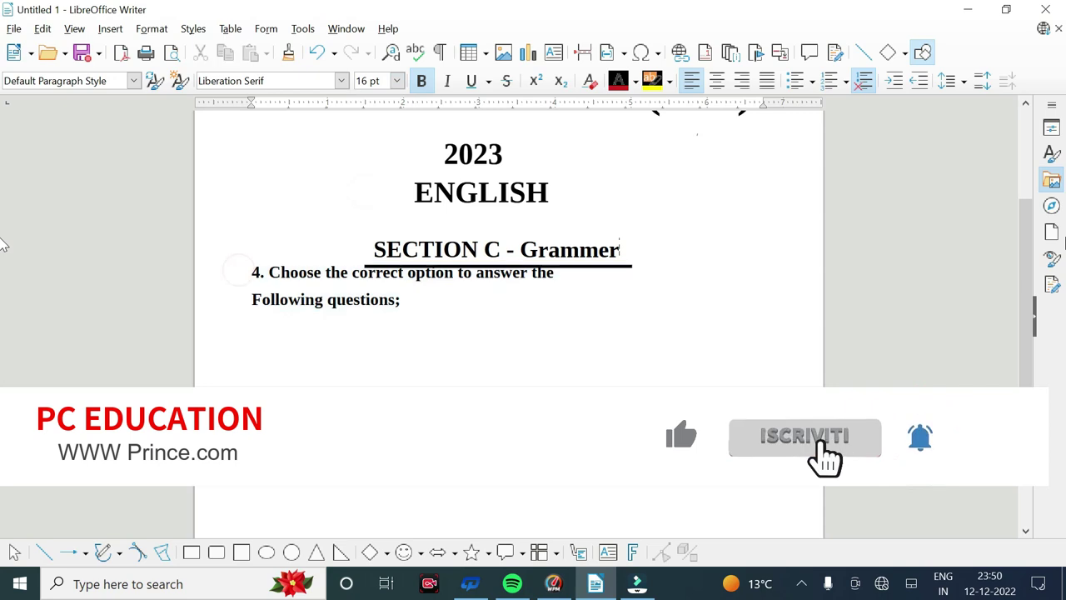
# - Shift question 4 down a line, enlarge its text, and start the marks 5*1
pyautogui.press('Return')
pyautogui.click(414, 302)
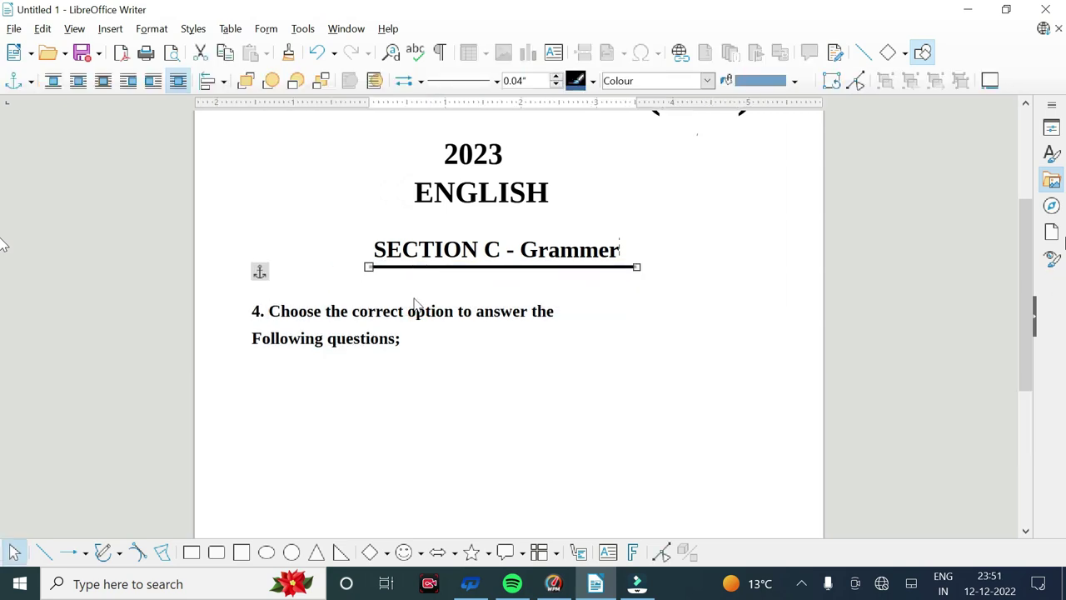
pyautogui.click(404, 338)
pyautogui.hotkey('ctrl', 'shift', 'Up')
pyautogui.click(396, 80)
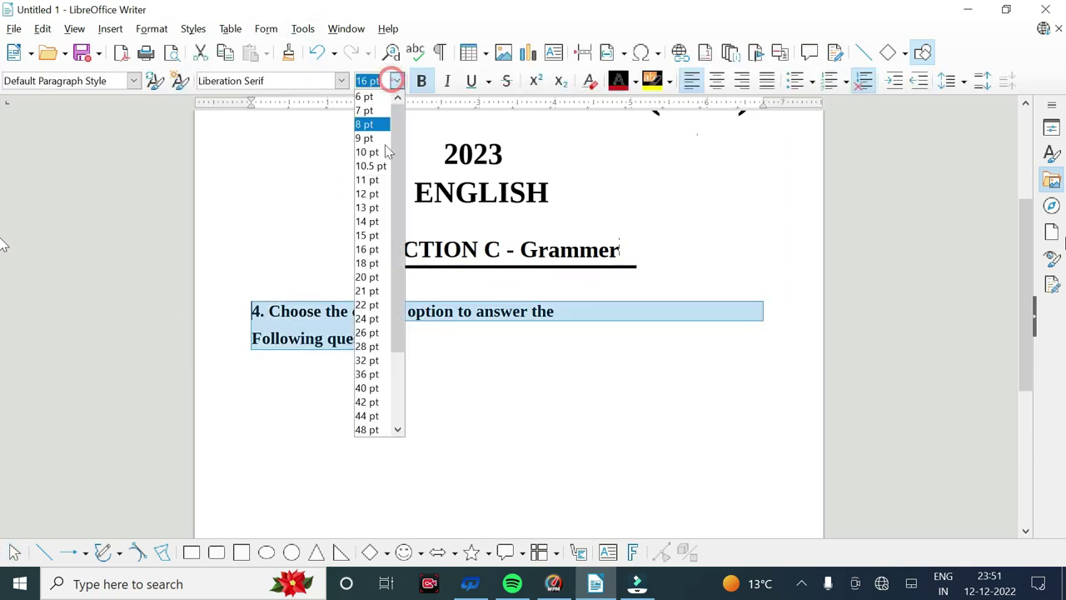
pyautogui.click(367, 291)
pyautogui.click(398, 81)
pyautogui.click(366, 279)
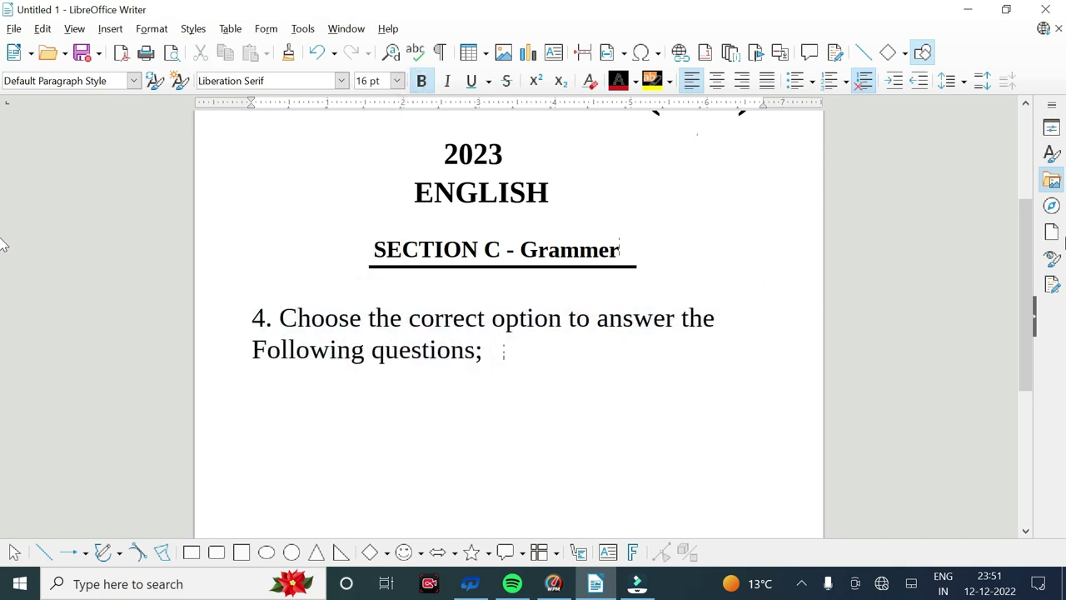
pyautogui.hotkey('ctrl', 'z')
pyautogui.write('5*1 -5')
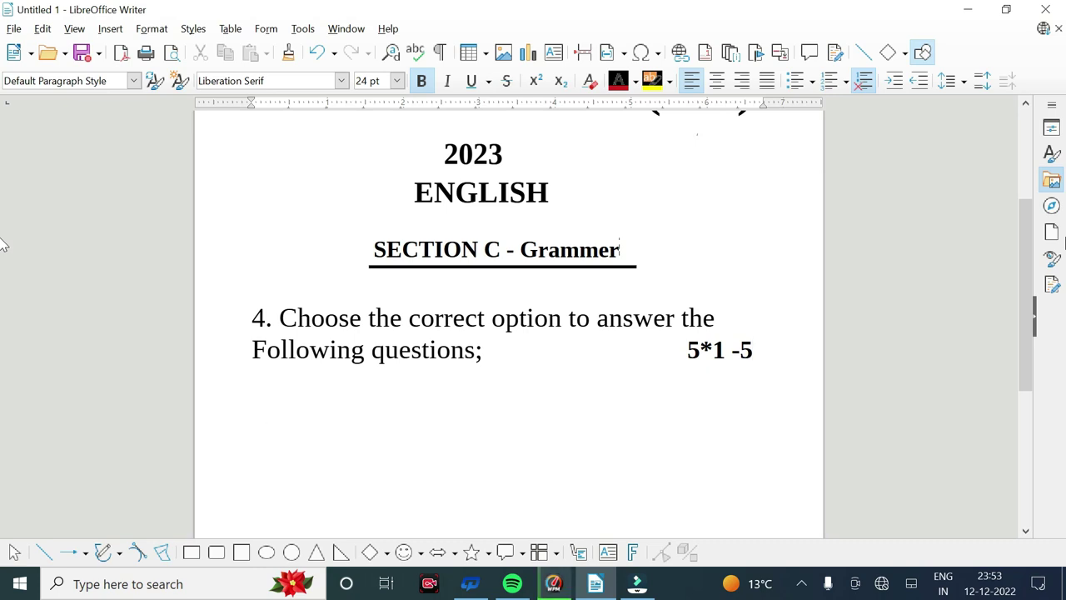
# - Indent the instructions line and number question 4, retyping its marks as 5*1-5
pyautogui.press('Tab')
pyautogui.press('Down')
pyautogui.press('BackSpace')
pyautogui.press('BackSpace')
pyautogui.press('BackSpace')
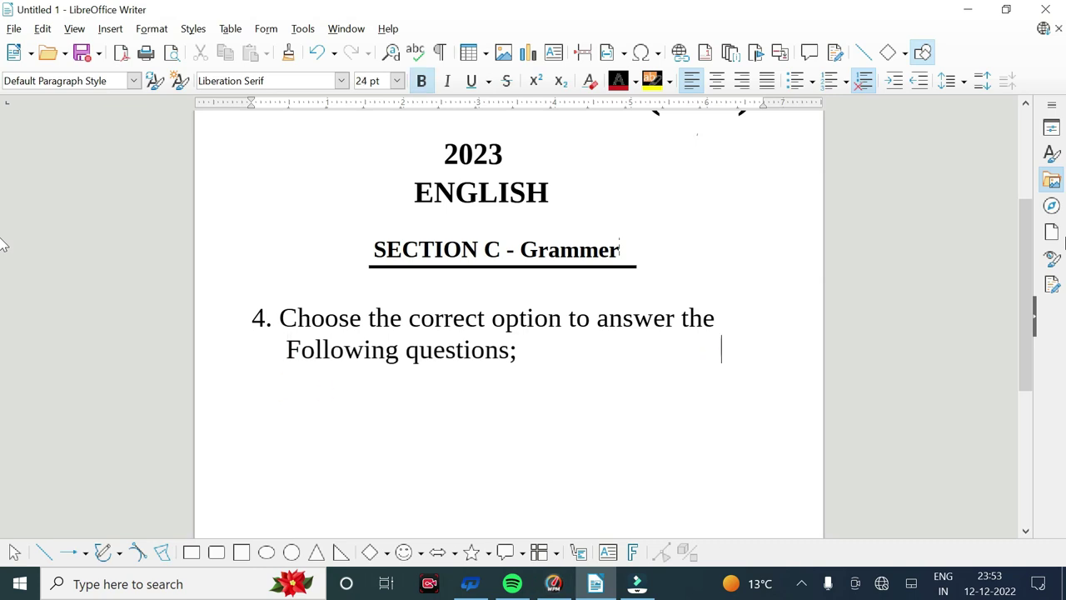
pyautogui.press('BackSpace')
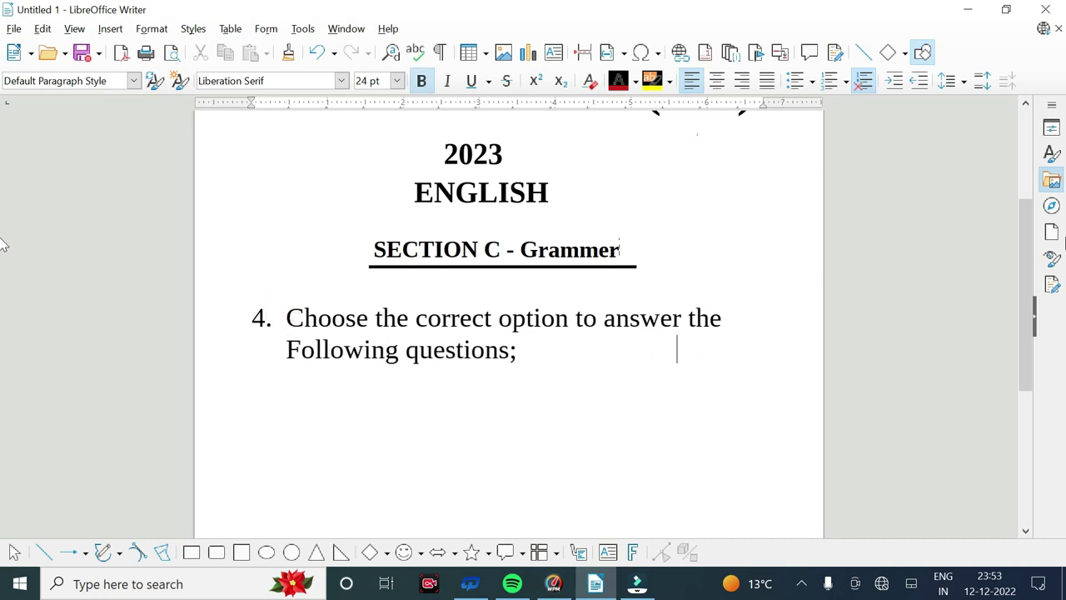
pyautogui.write('10')
pyautogui.press('BackSpace')
pyautogui.write('-')
# - Start sub-question (a) on a new line with a regular-weight (a) label
pyautogui.press('Return')
pyautogui.press('Return')
pyautogui.write('9')
pyautogui.press('BackSpace')
pyautogui.write('(a')
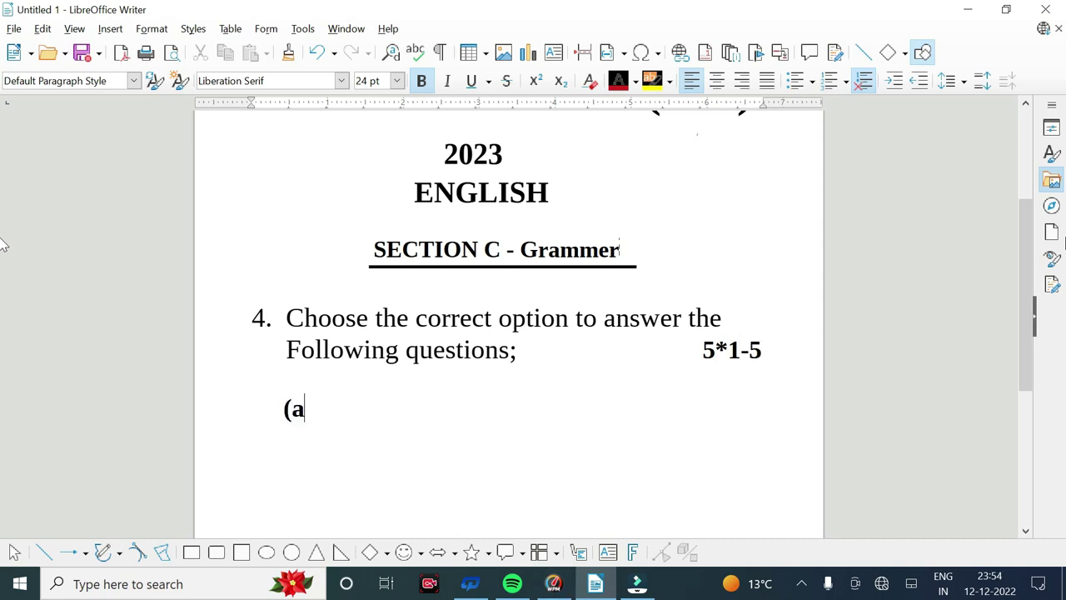
pyautogui.hotkey('shift', 'Home')
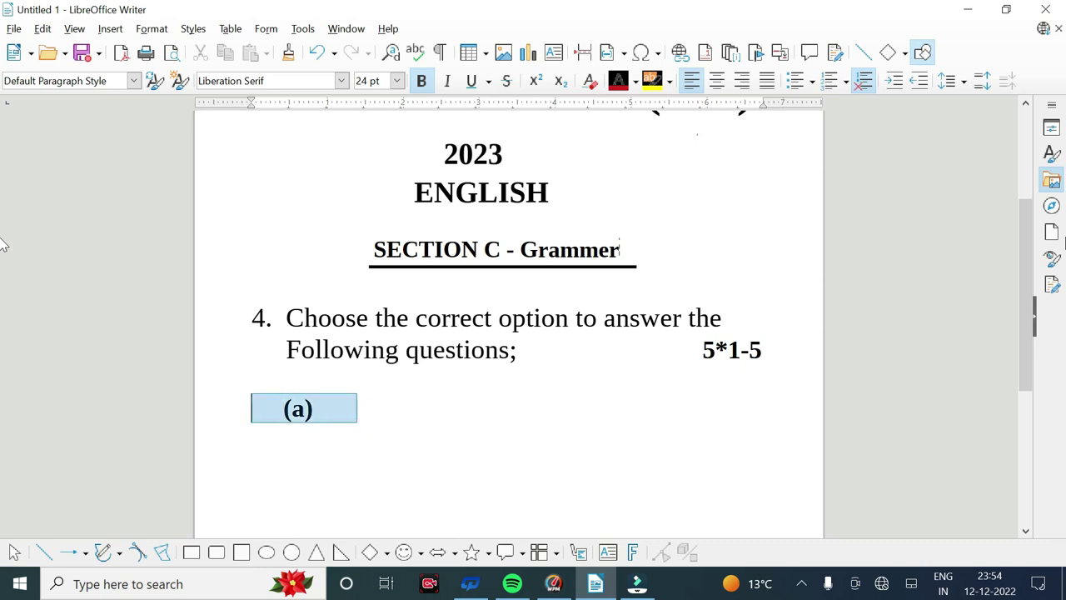
pyautogui.hotkey('ctrl', 'b')
pyautogui.press('End')
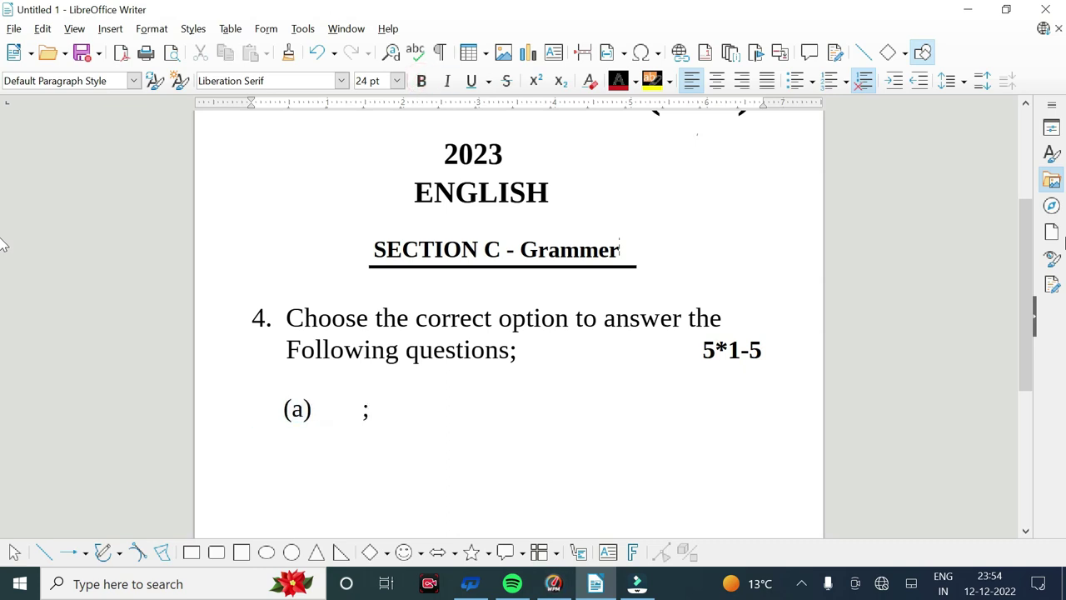
pyautogui.write('/.,')
pyautogui.press('BackSpace')
pyautogui.press('BackSpace')
pyautogui.press('BackSpace')
pyautogui.write('A')
# - Type the sentence 'A very beautiful temple is being built at Ayodhya. Identify the adjective'
pyautogui.press('Return')
pyautogui.press('Return')
pyautogui.hotkey('ctrl', 'b')
pyautogui.write('ver')
pyautogui.press('BackSpace')
pyautogui.press('BackSpace')
pyautogui.press('BackSpace')
pyautogui.press('BackSpace')
pyautogui.press('BackSpace')
pyautogui.press('Tab')
pyautogui.write('very be')
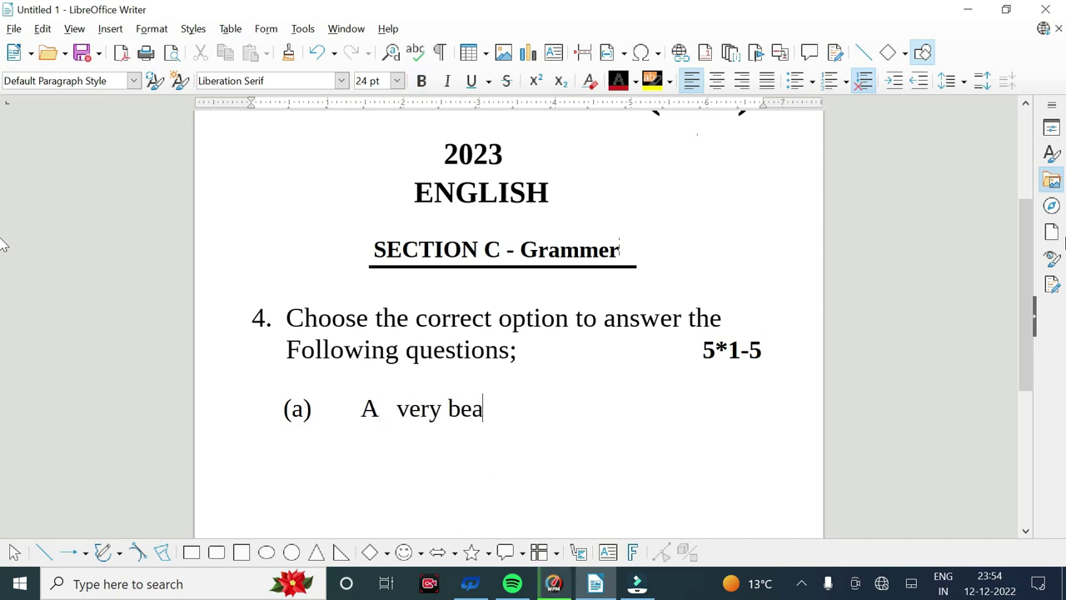
pyautogui.write('utiful temple is being bu')
pyautogui.write('ilt at')
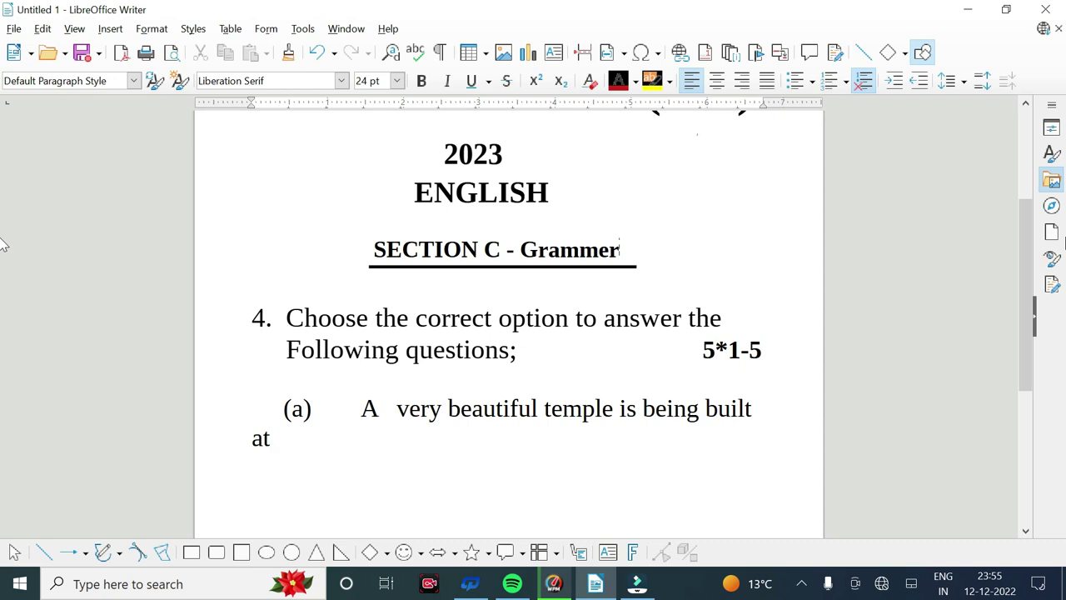
pyautogui.write(' Ayodhya')
pyautogui.write('Ined')
pyautogui.write('tify the adjective')
# - Narrow the gap after (a) and delete the capital A of Ayodhya
pyautogui.press('Up')
pyautogui.press('Home')
pyautogui.press('Right')
pyautogui.press('Right')
pyautogui.press('Right')
pyautogui.press('BackSpace')
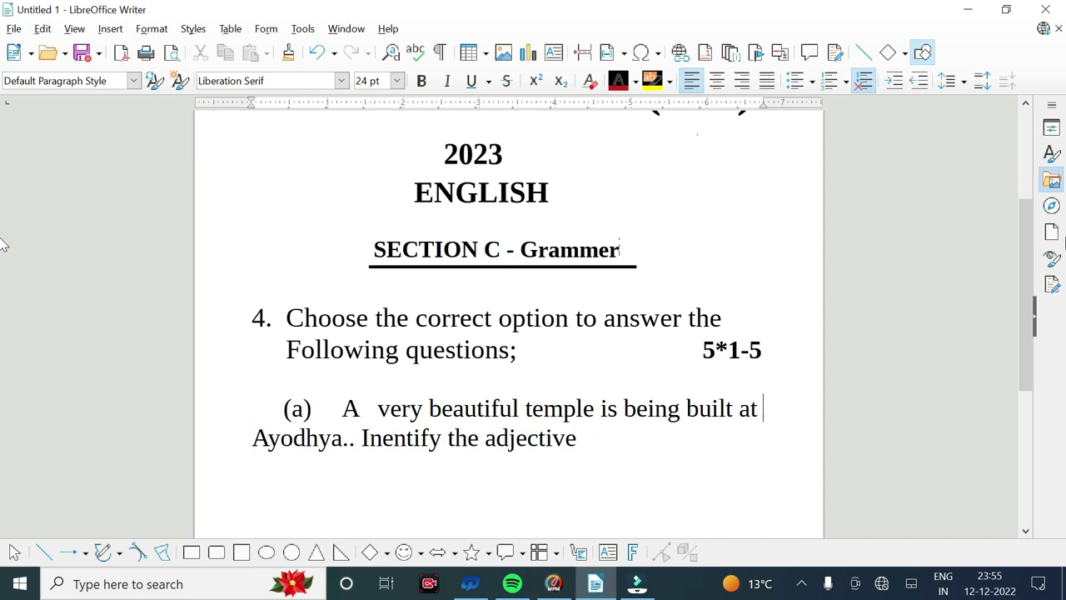
pyautogui.click(494, 448)
pyautogui.click(243, 438)
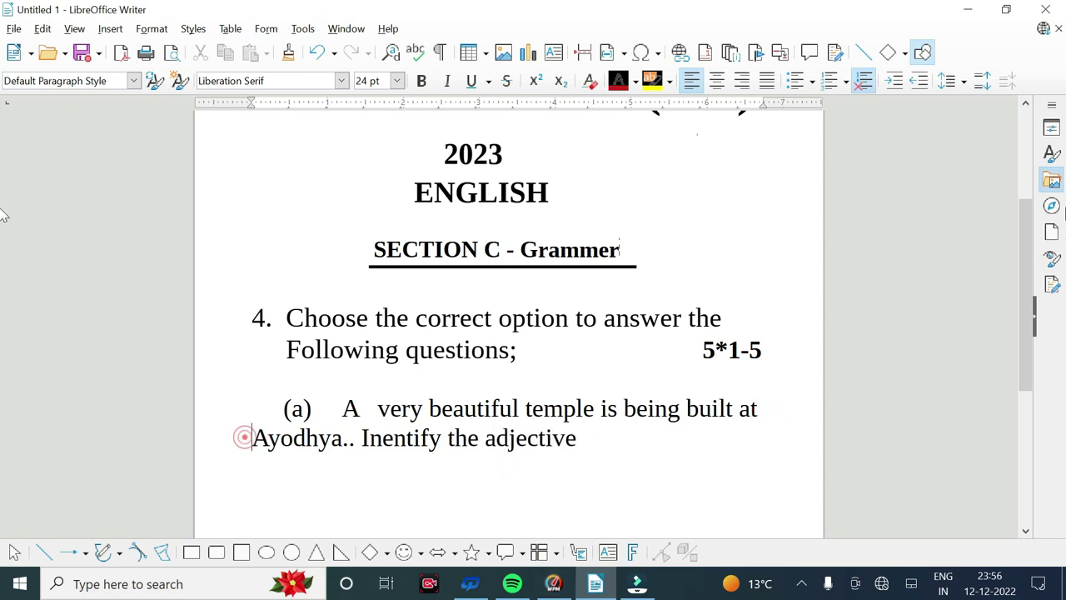
pyautogui.press('Delete')
# - Retype the word as 'ayodhya', removing the duplicate o and the stray y
pyautogui.click(254, 441)
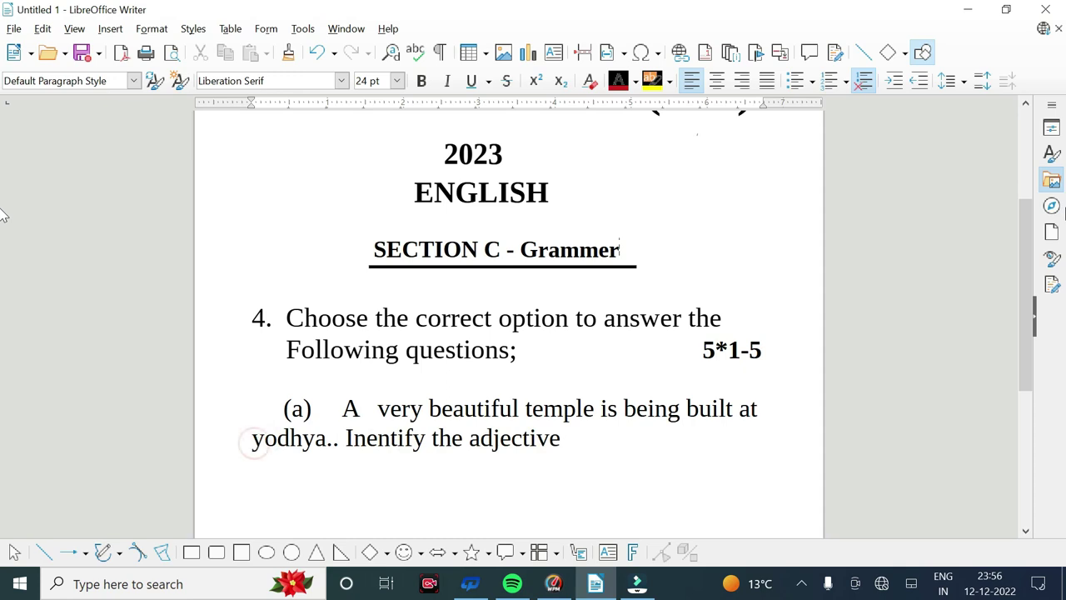
pyautogui.press('Right')
pyautogui.press('Tab')
pyautogui.press('Tab')
pyautogui.write('a')
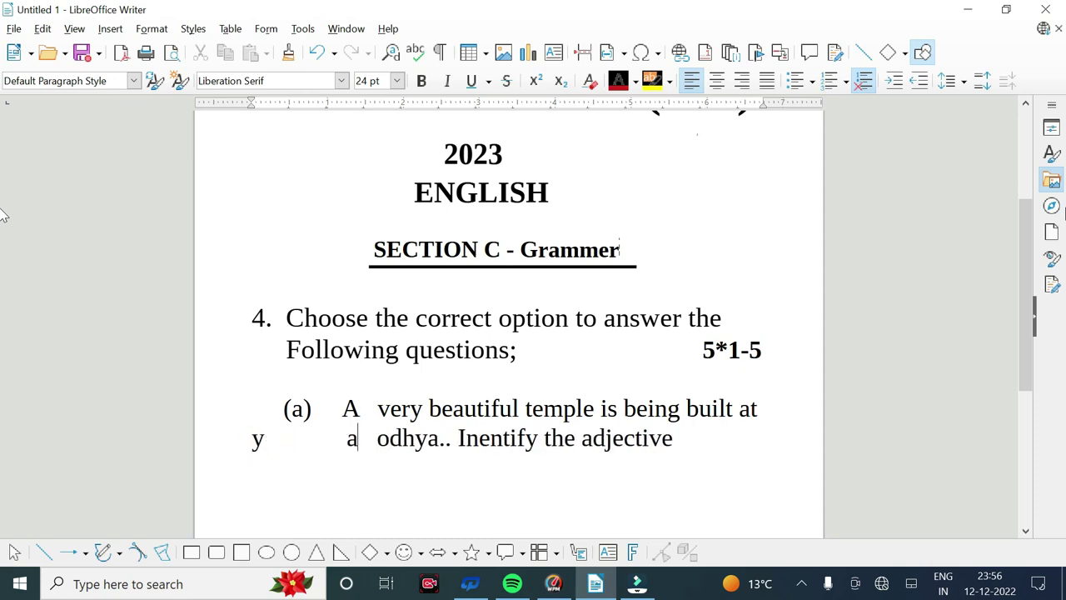
pyautogui.write('yo')
pyautogui.press('Delete')
pyautogui.press('Delete')
pyautogui.press('Delete')
pyautogui.press('Delete')
pyautogui.press('Home')
pyautogui.hotkey('shift', 'Right')
pyautogui.press('Delete')
pyautogui.hotkey('ctrl', 'z')
pyautogui.press('Delete')
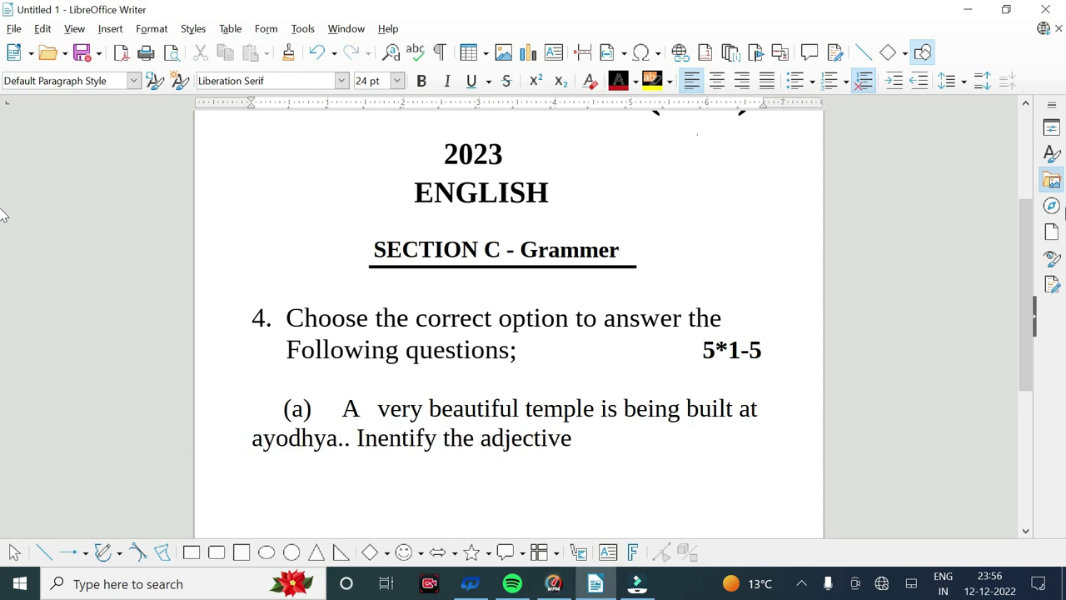
pyautogui.press('Up')
pyautogui.press('BackSpace')
pyautogui.press('BackSpace')
pyautogui.press('BackSpace')
pyautogui.press('BackSpace')
pyautogui.press('BackSpace')
# - Restore the blank line and indent around sub-question (a)
pyautogui.press('Return')
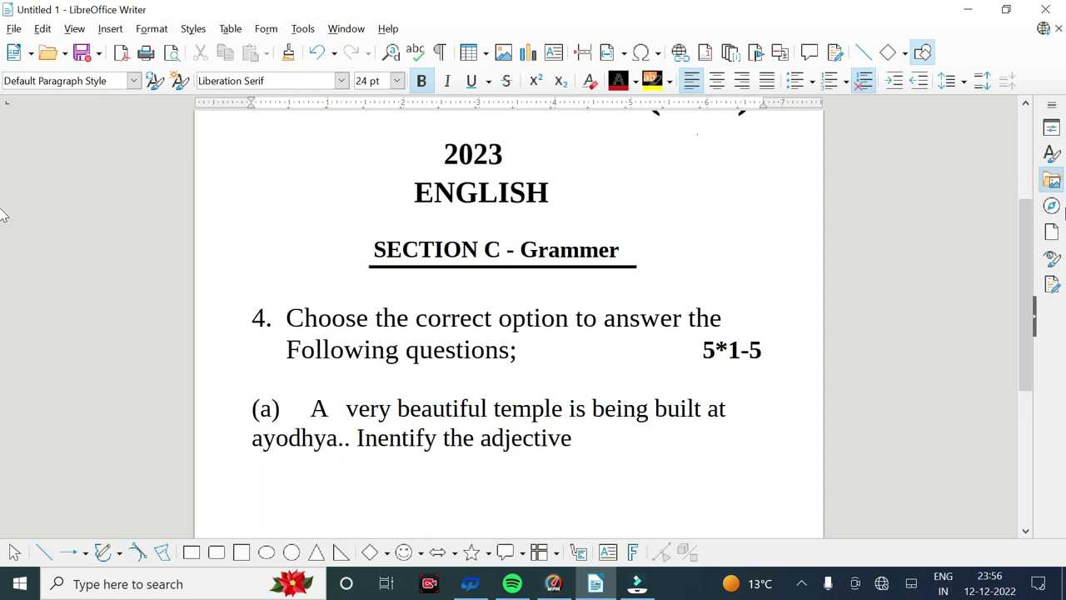
pyautogui.press('Down')
pyautogui.scroll(-1, 3, 215)
pyautogui.scroll(-1, 2, 215)
pyautogui.click(579, 360)
# - List options (i) very, (ii) temple, (iii) beautiful, (iv) is being built in regular weight
pyautogui.write('.')
pyautogui.press('Return')
pyautogui.press('Tab')
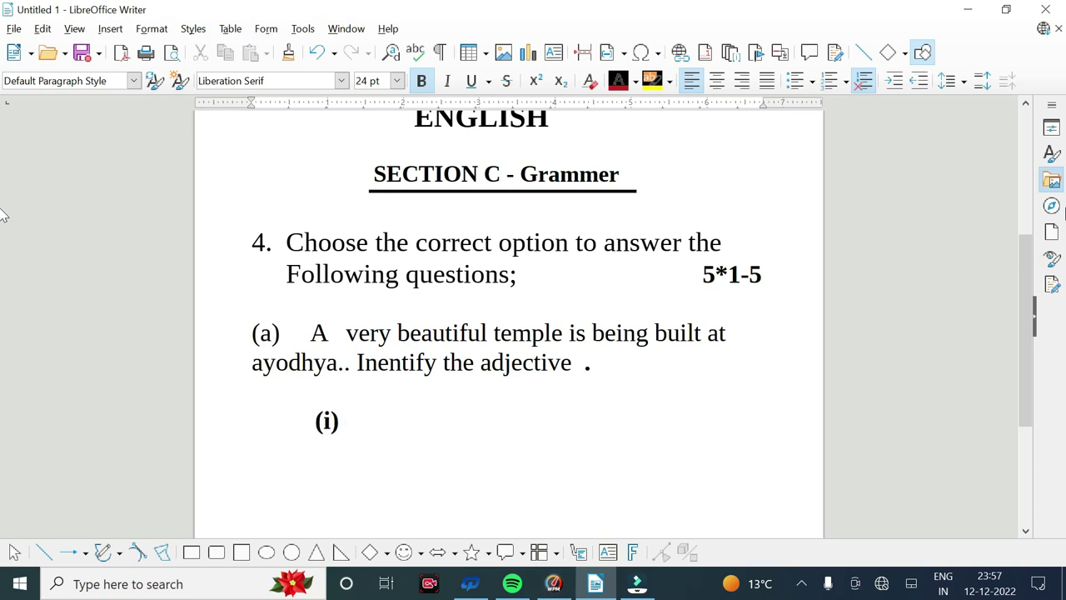
pyautogui.write('very')
pyautogui.press('Return')
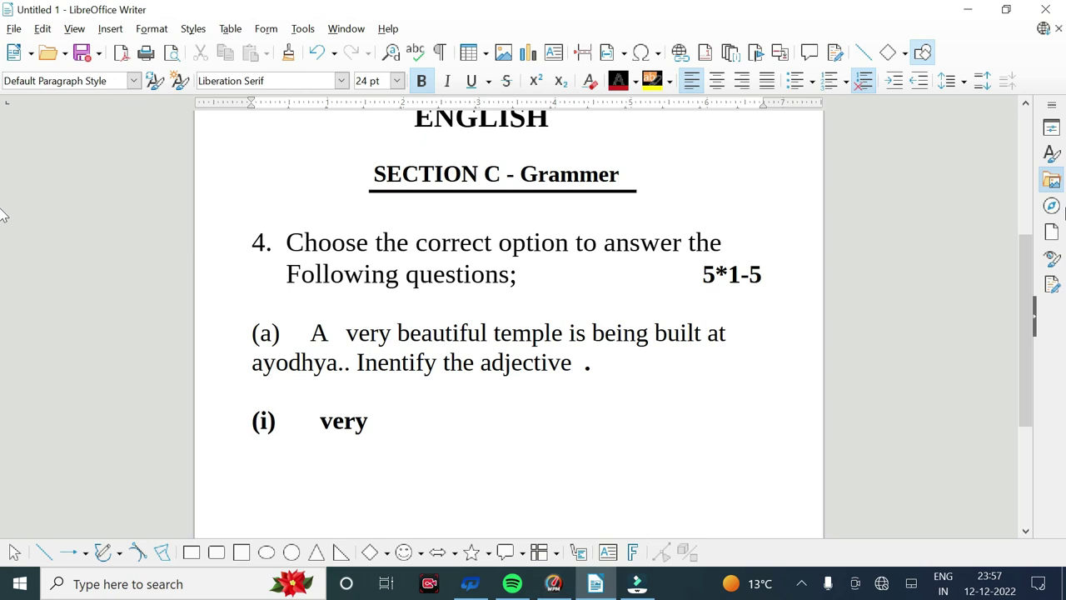
pyautogui.write('(ii)    ')
pyautogui.write('te')
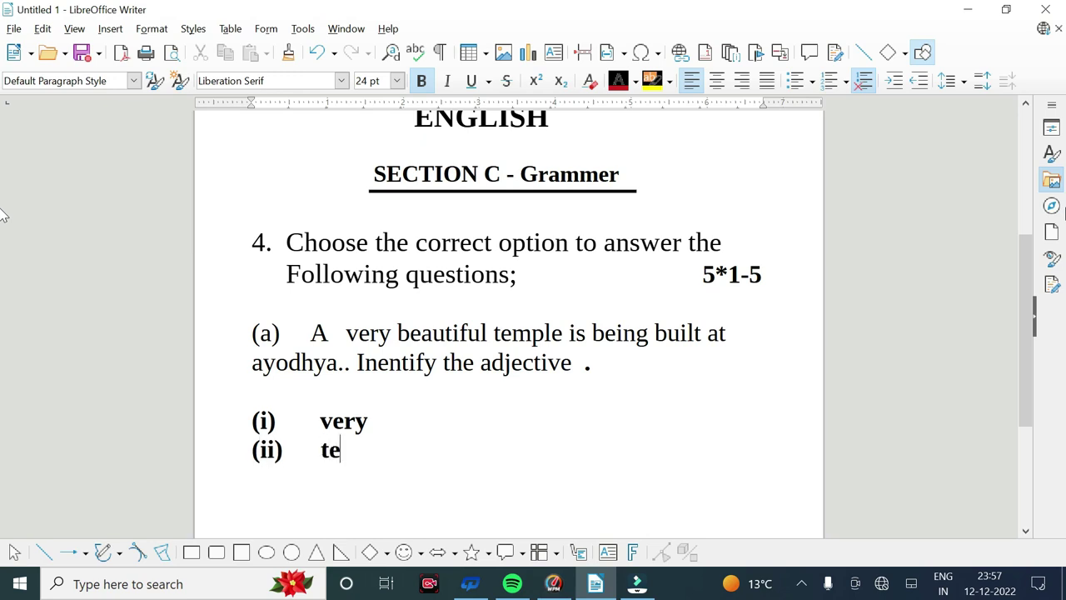
pyautogui.write('mple ')
pyautogui.write('(iii)')
pyautogui.press('Tab')
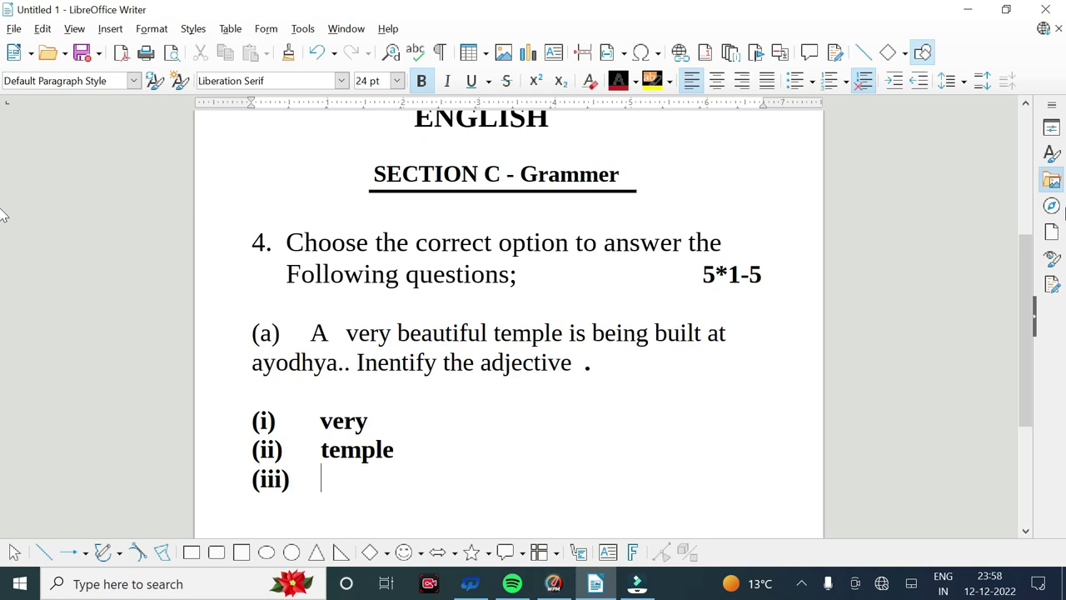
pyautogui.write('beautif')
pyautogui.write('(iv')
pyautogui.write(')')
pyautogui.press('Tab')
pyautogui.write('is being buil')
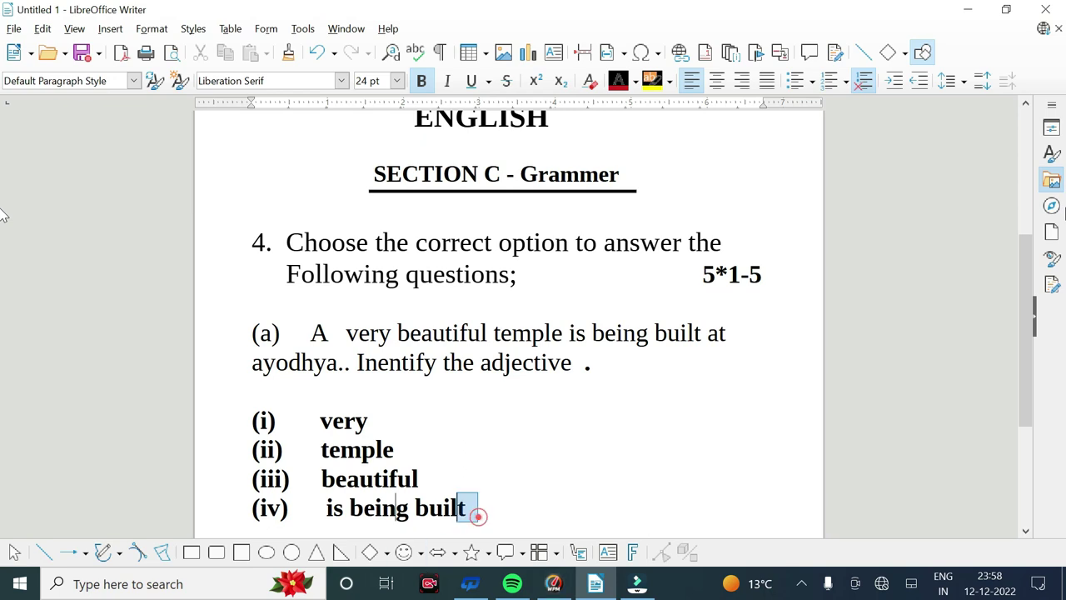
pyautogui.hotkey('shift', 'Up')
pyautogui.hotkey('shift', 'Up')
pyautogui.hotkey('shift', 'Up')
pyautogui.hotkey('shift', 'Home')
pyautogui.hotkey('ctrl', 'b')
pyautogui.hotkey('ctrl', 'End')
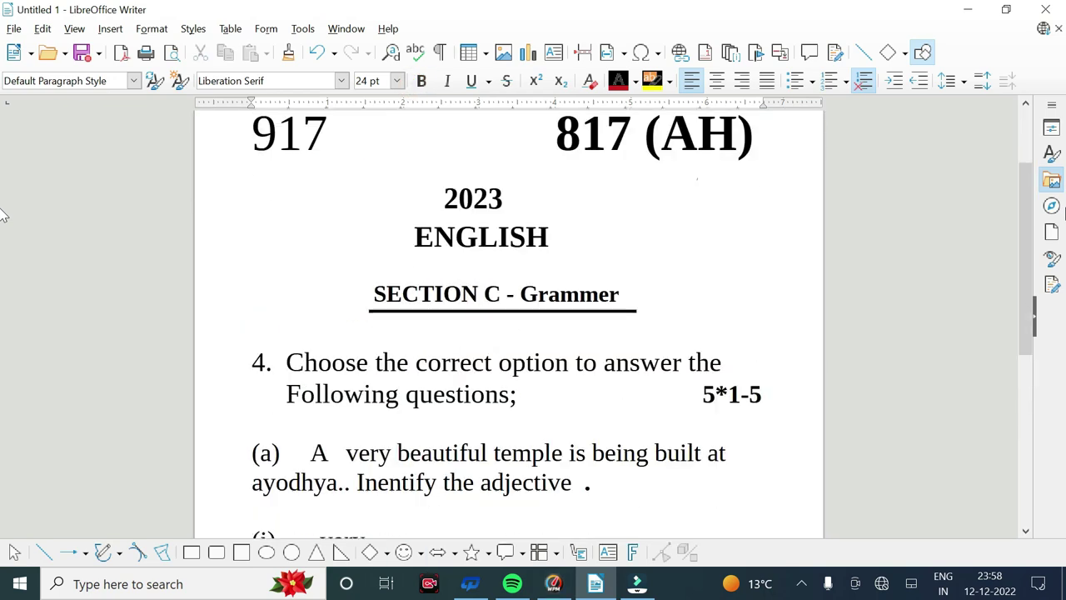
# - Start sub-question (b) below the options with a regular-weight (b) label
pyautogui.hotkey('ctrl', 'b')
pyautogui.press('Return')
pyautogui.press('Return')
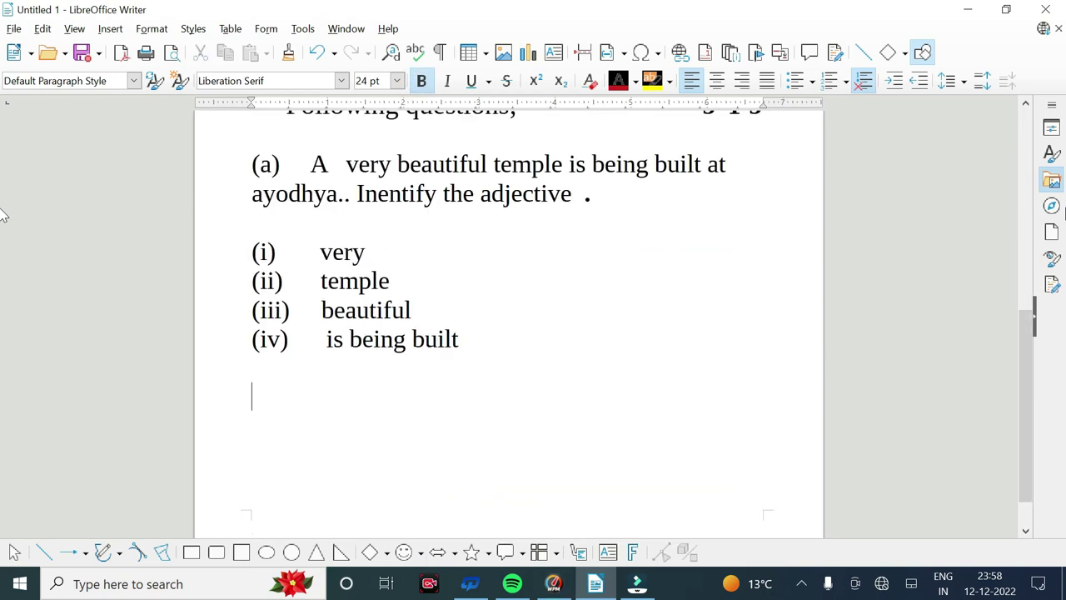
pyautogui.press('BackSpace')
pyautogui.write('b)')
pyautogui.hotkey('ctrl', 'b')
pyautogui.moveTo(260, 400); pyautogui.dragTo(282, 407)
pyautogui.hotkey('ctrl', 'b')
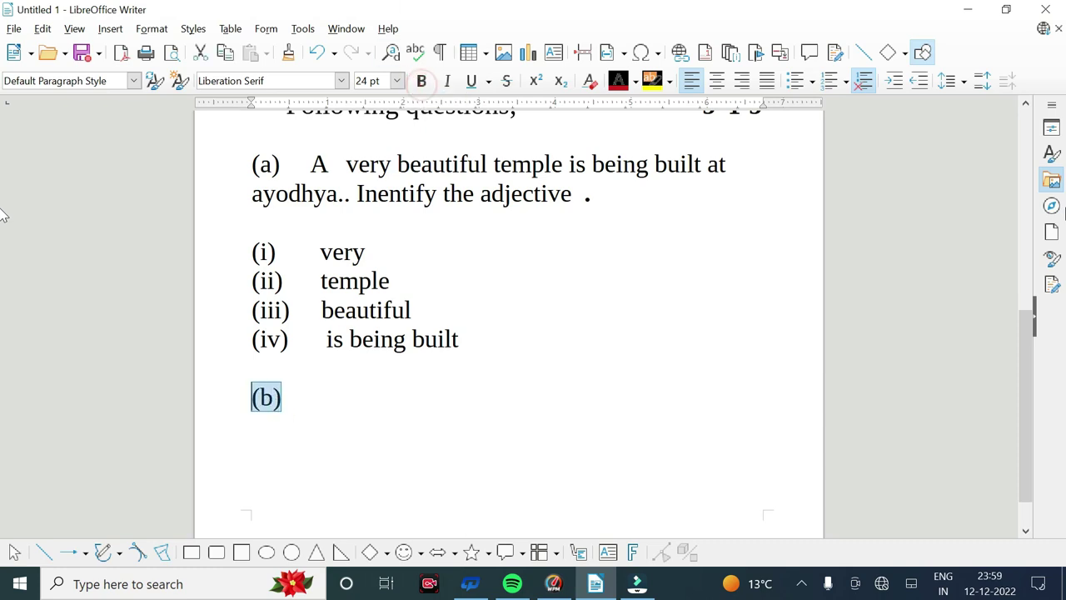
# - Write question (b) 'The sky grew dark Identify the verb.' in regular weight
pyautogui.press('End')
pyautogui.write('The sky grew dark Identify the verb.')
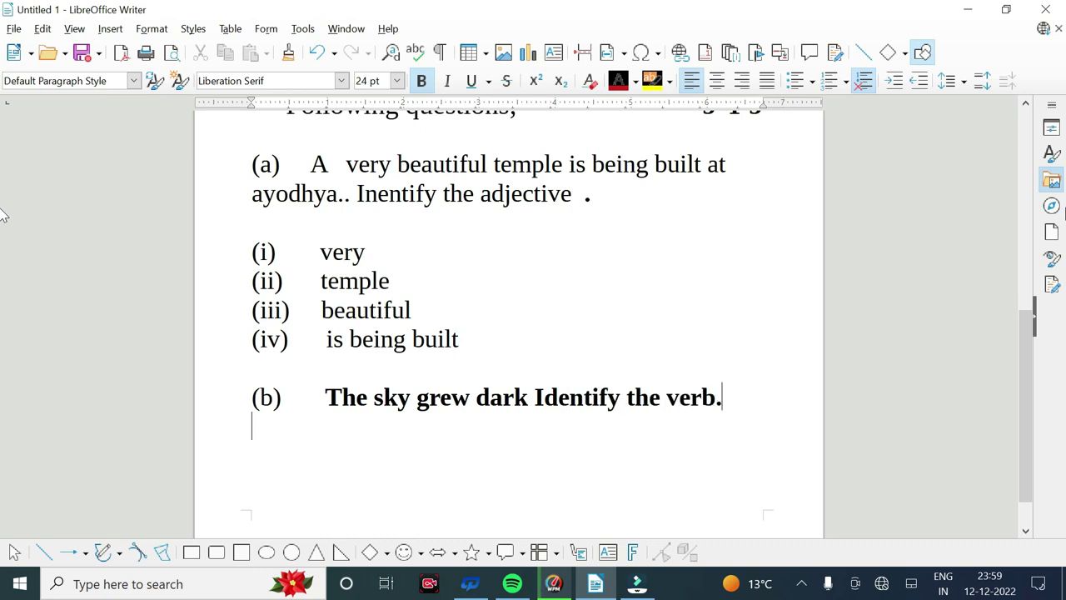
pyautogui.hotkey('shift', 'Home')
pyautogui.scroll(1, 3, 214)
pyautogui.hotkey('ctrl', 'b')
pyautogui.press('End')
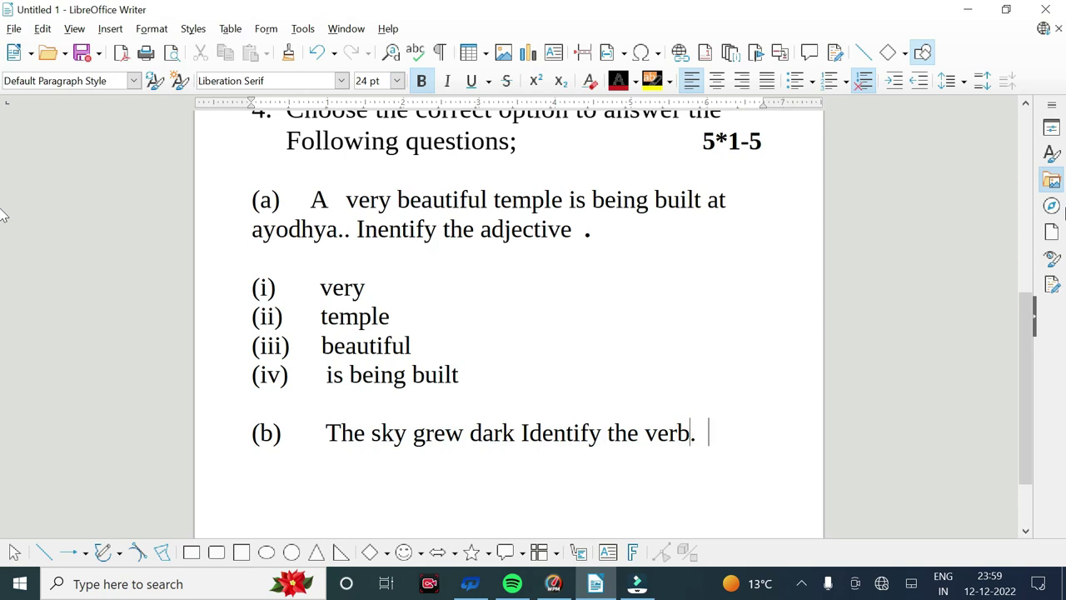
# - List options (i) dark, (ii) sky, (iii) the and (iv) grew under question (b)
pyautogui.press('Return')
pyautogui.write('(i')
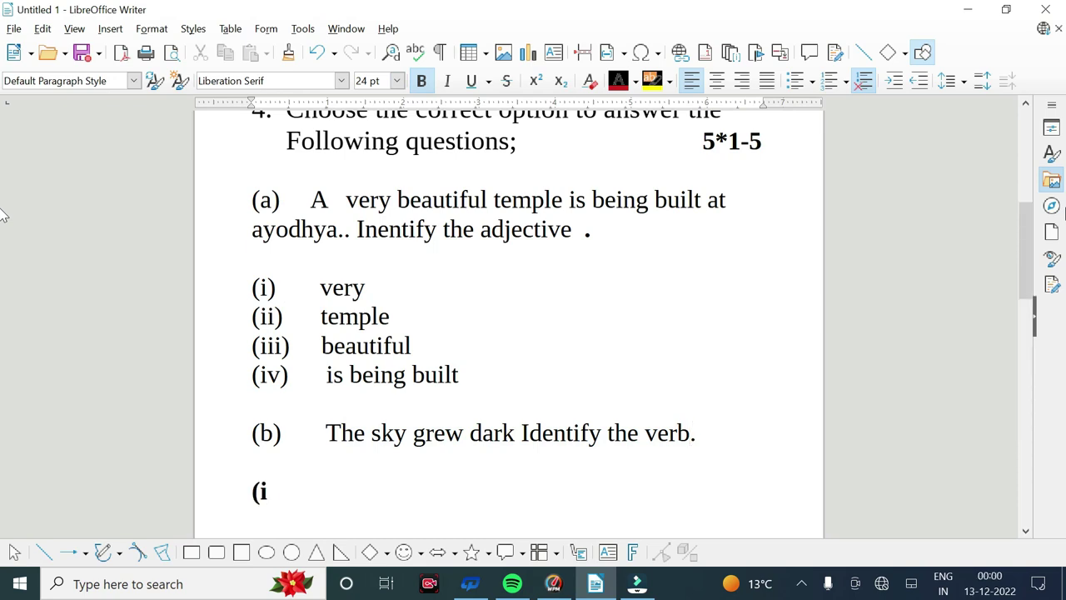
pyautogui.scroll(-3, 2, 215)
pyautogui.write('D')
pyautogui.press('BackSpace')
pyautogui.write('dark')
pyautogui.press('Return')
pyautogui.write('(ii)')
pyautogui.press('Tab')
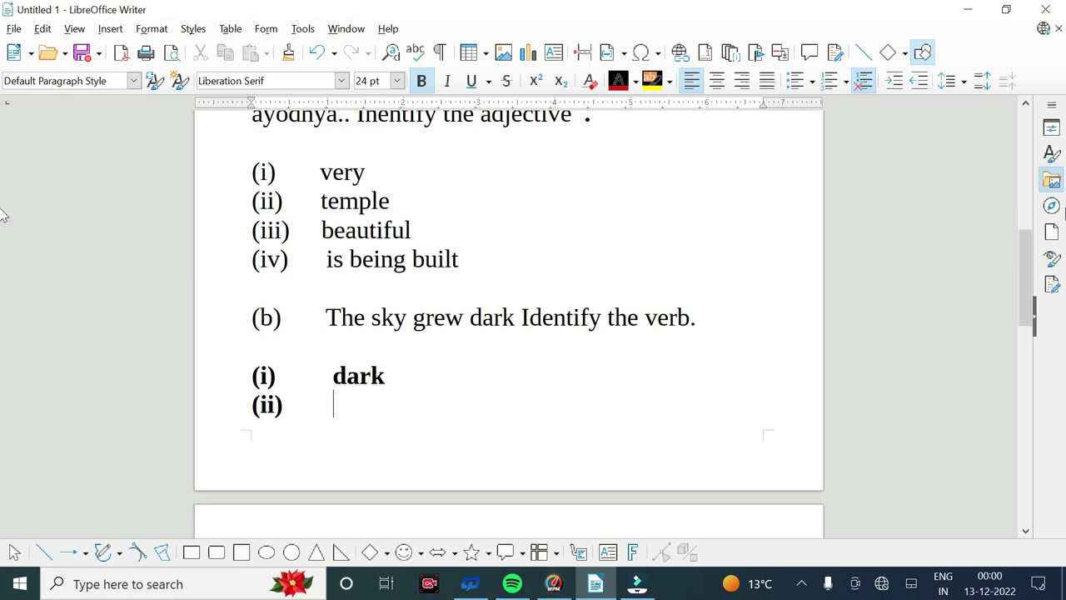
pyautogui.write('sky')
pyautogui.press('Return')
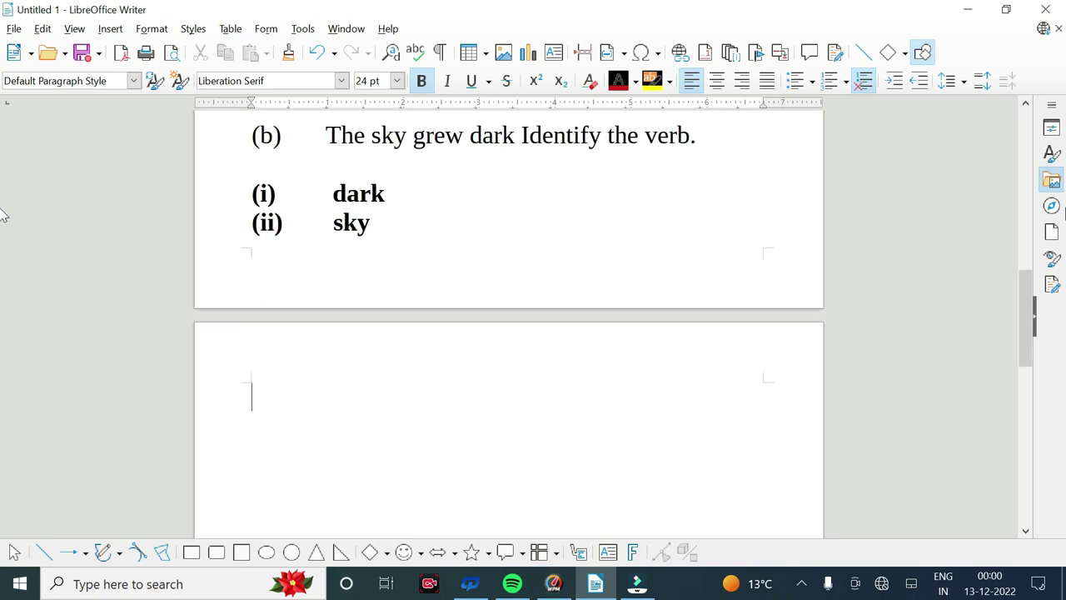
pyautogui.write('(iii)\tt')
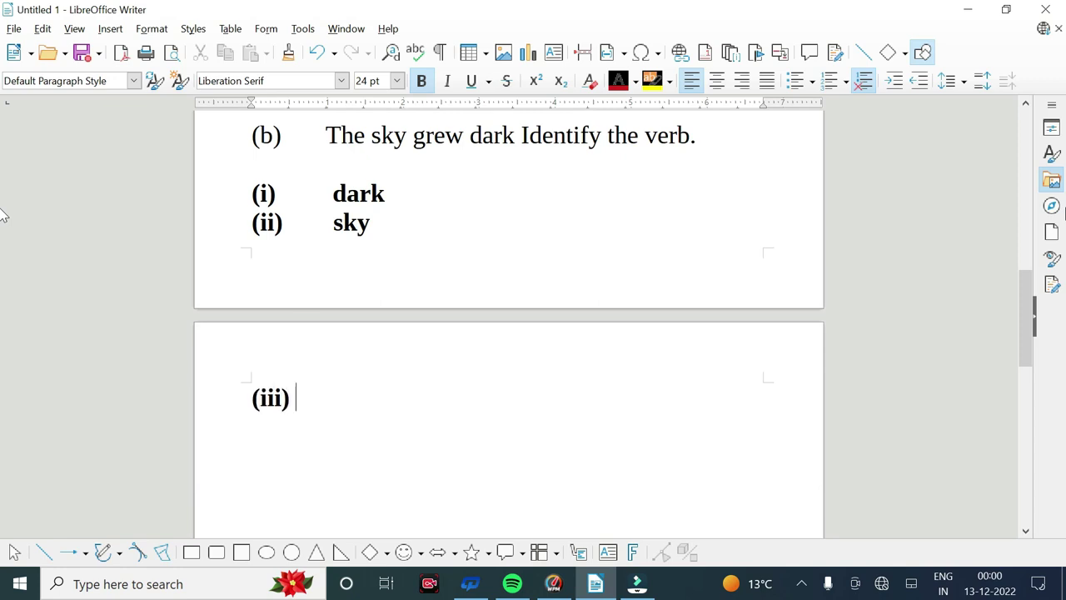
pyautogui.write('he')
pyautogui.press('Return')
pyautogui.write('(iv)')
pyautogui.press('Tab')
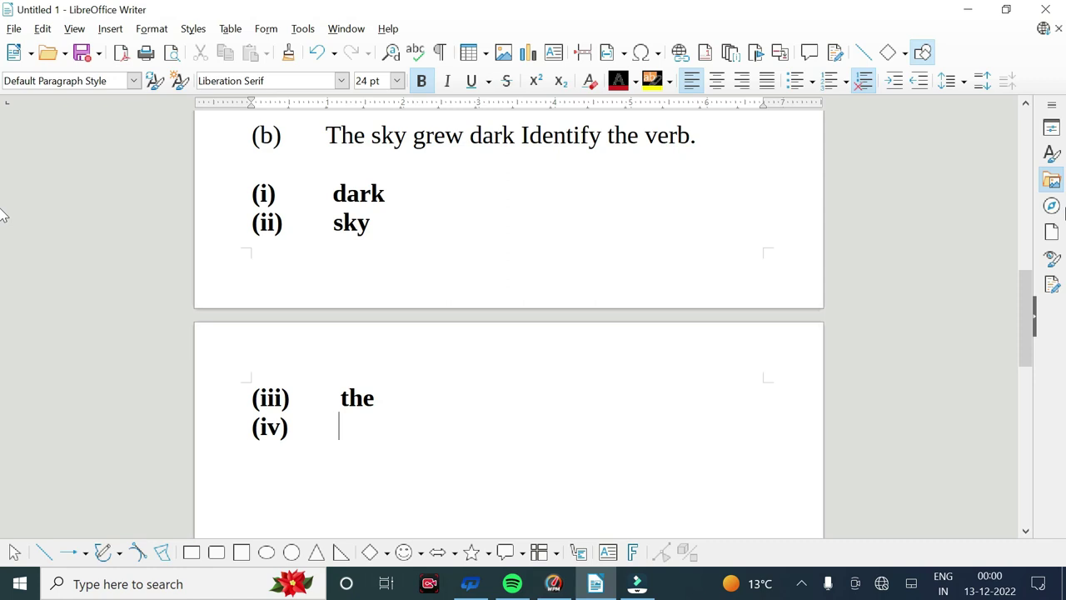
pyautogui.write('grew')
# - Remove bold from the four (b) options and return to the document end
pyautogui.hotkey('shift', 'Up')
pyautogui.hotkey('shift', 'Up')
pyautogui.hotkey('shift', 'Up')
pyautogui.hotkey('shift', 'Up')
pyautogui.hotkey('shift', 'Up')
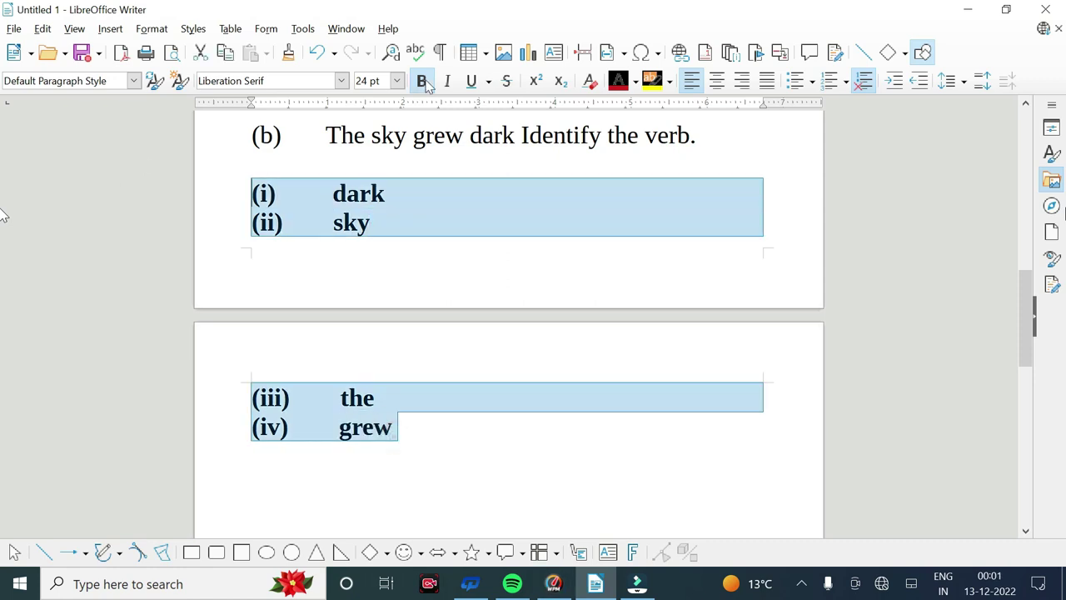
pyautogui.click(423, 81)
pyautogui.hotkey('ctrl', 'Home')
pyautogui.hotkey('ctrl', 'End')
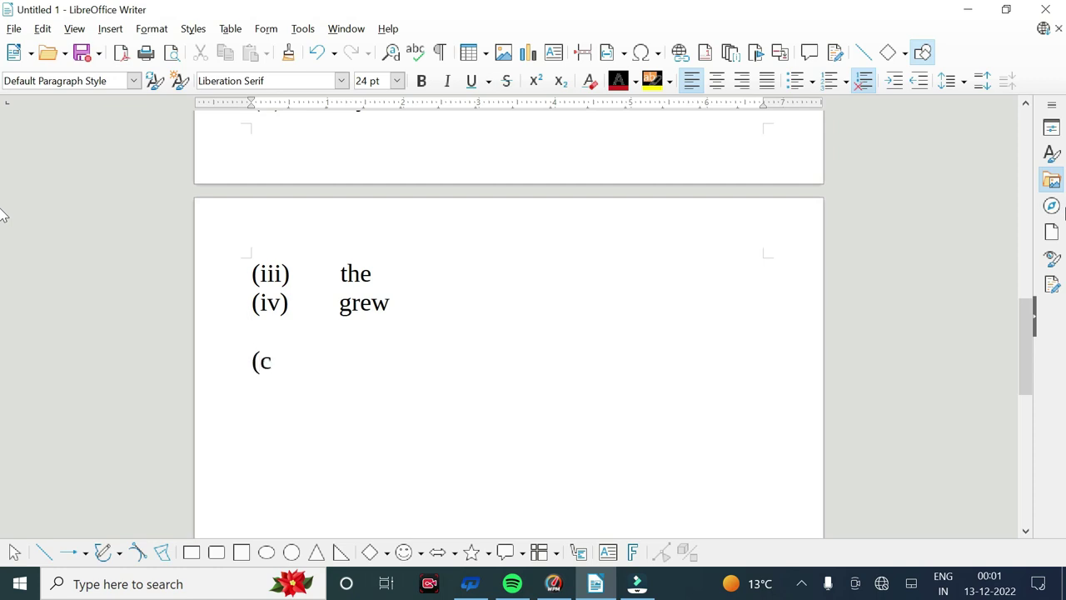
# - Write question (c): 'Mr. Sharma owns this house. Change owns into a noun'
pyautogui.press('Tab')
pyautogui.press('Tab')
pyautogui.write('Mr. Sharma ')
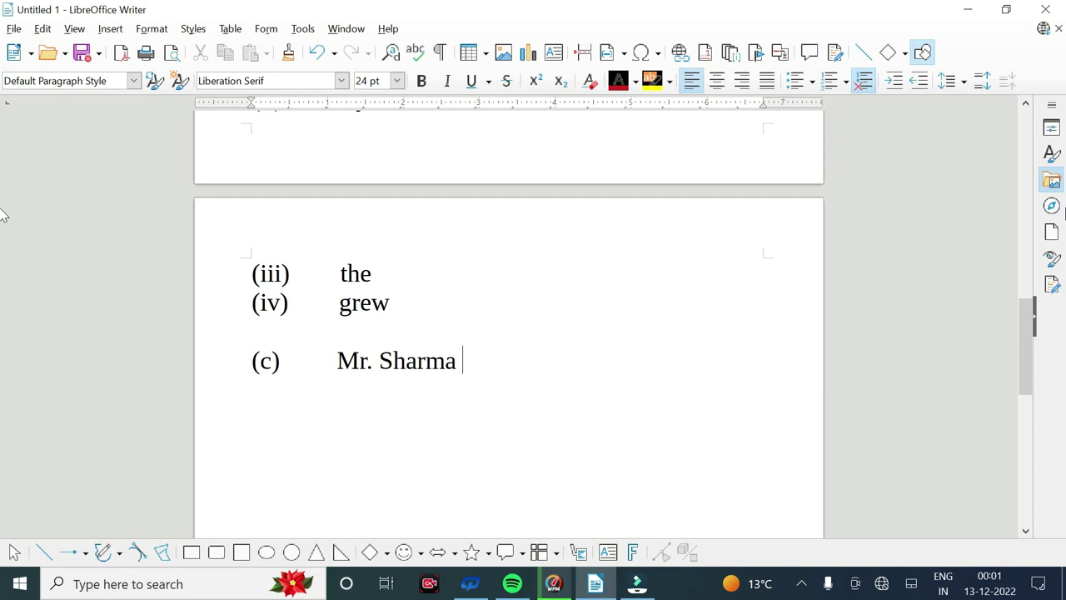
pyautogui.write('owns this house. Change')
pyautogui.press('Return')
pyautogui.press('Tab')
pyautogui.write('o')
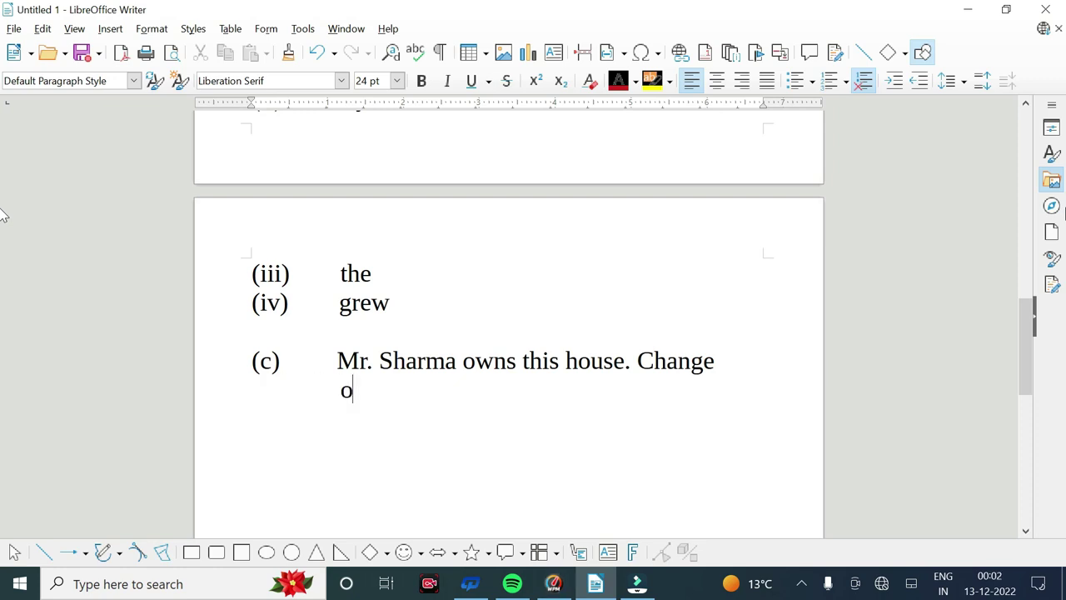
pyautogui.write('wns into a')
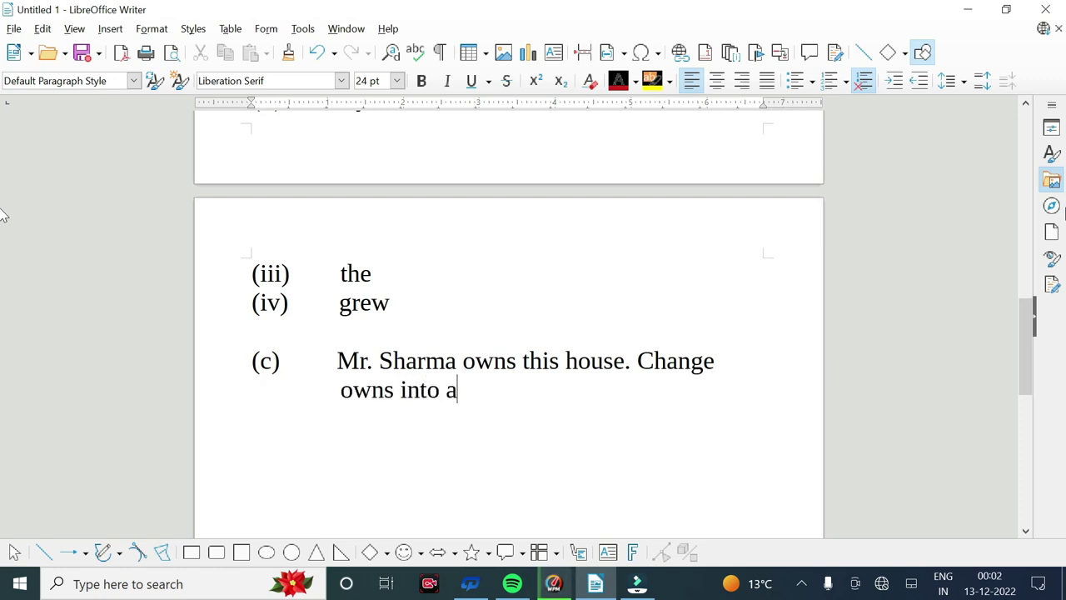
pyautogui.write(' noun.')
# - Add question (d): fill in the correct preposition in 'My shose are made.....leather.'
pyautogui.scroll(1, 4, 215)
pyautogui.press('Return')
pyautogui.write('(d)\t')
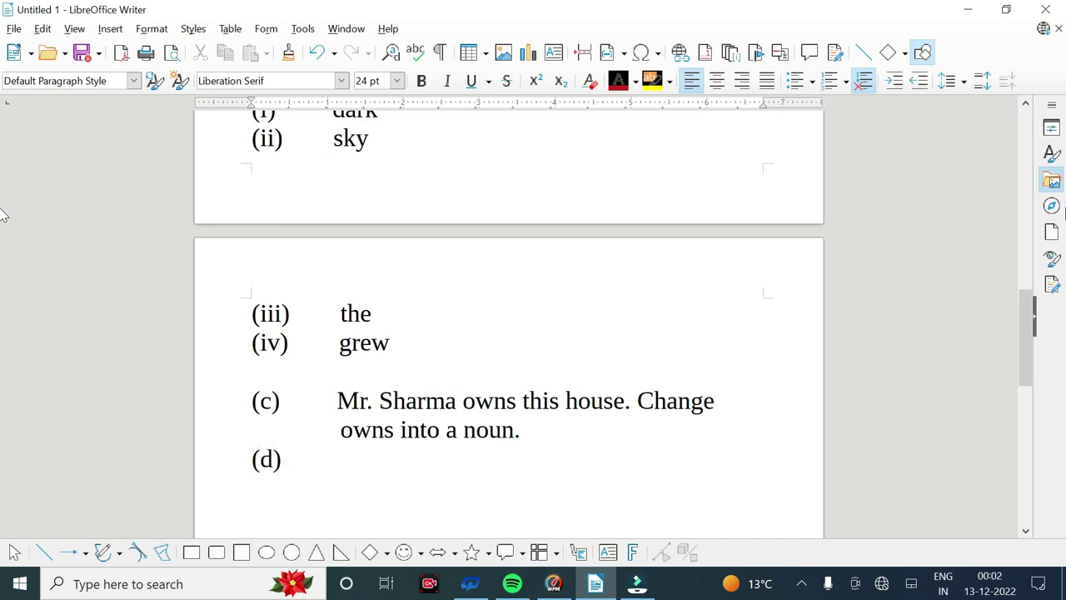
pyautogui.write('Fill in the correct prepos')
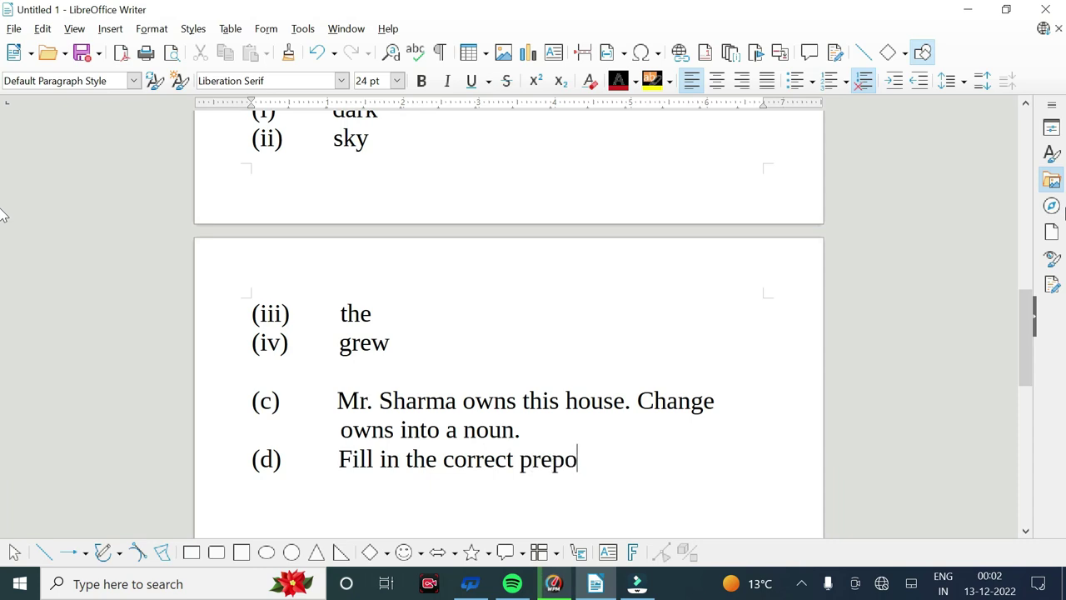
pyautogui.write('ition in the Folwing sen')
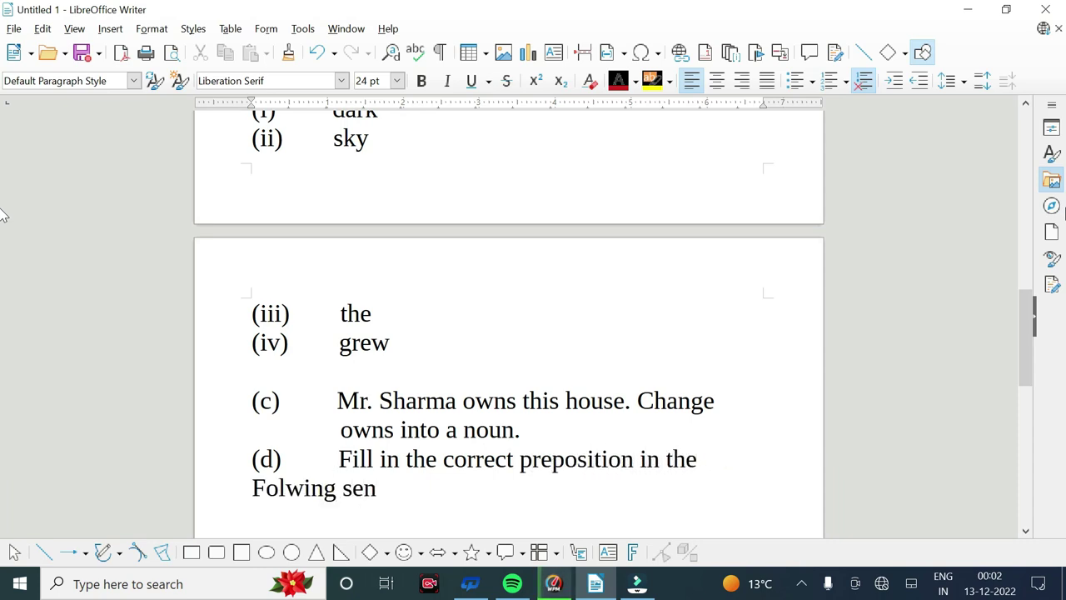
pyautogui.write('tens')
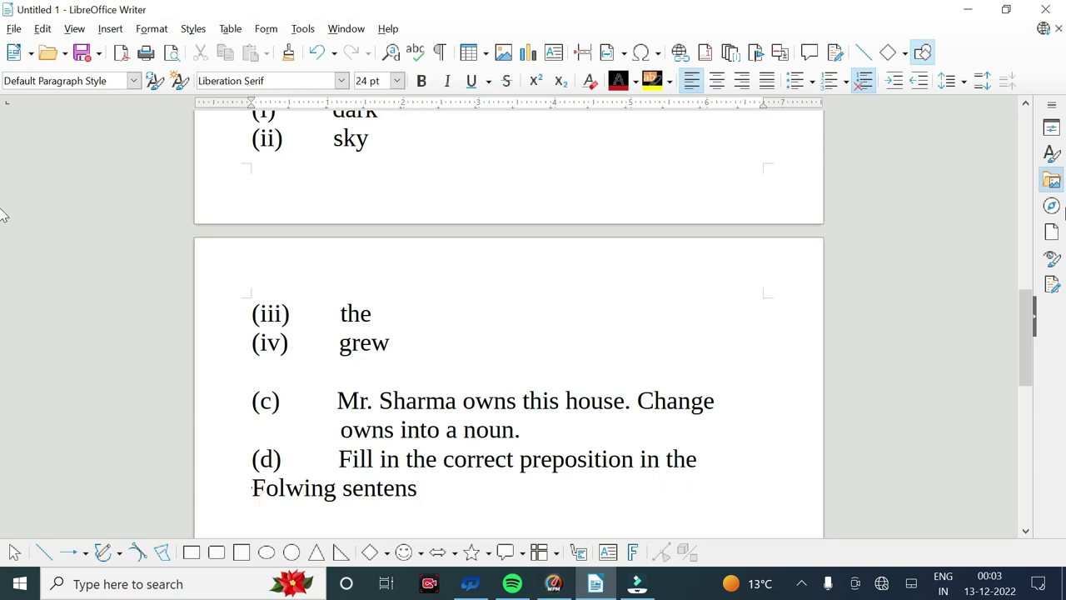
pyautogui.press('BackSpace')
pyautogui.press('BackSpace')
pyautogui.press('BackSpace')
pyautogui.press('BackSpace')
pyautogui.press('BackSpace')
pyautogui.press('BackSpace')
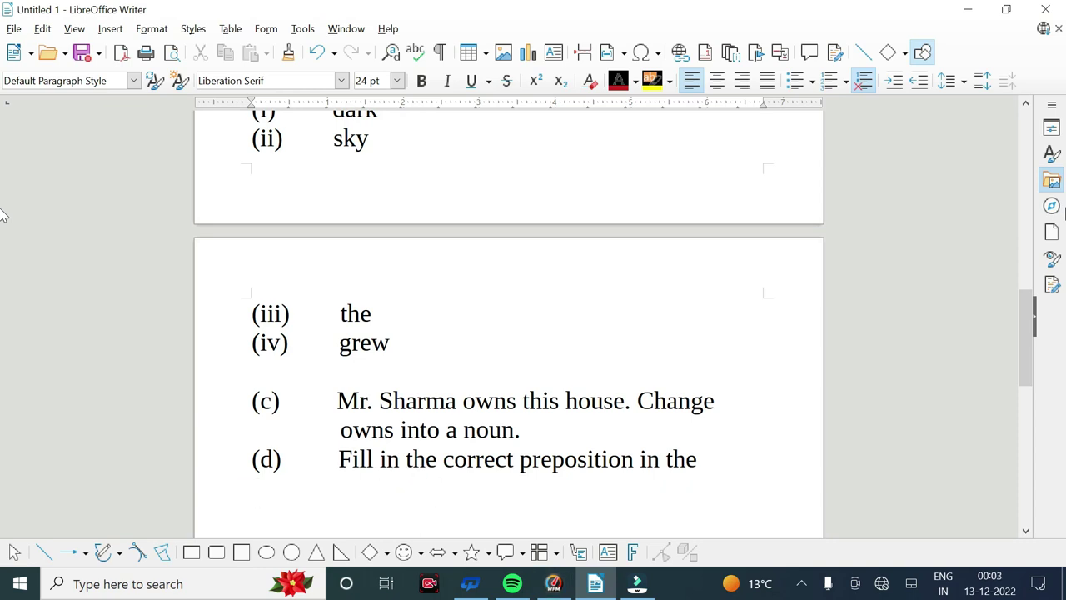
pyautogui.write('following sentence ')
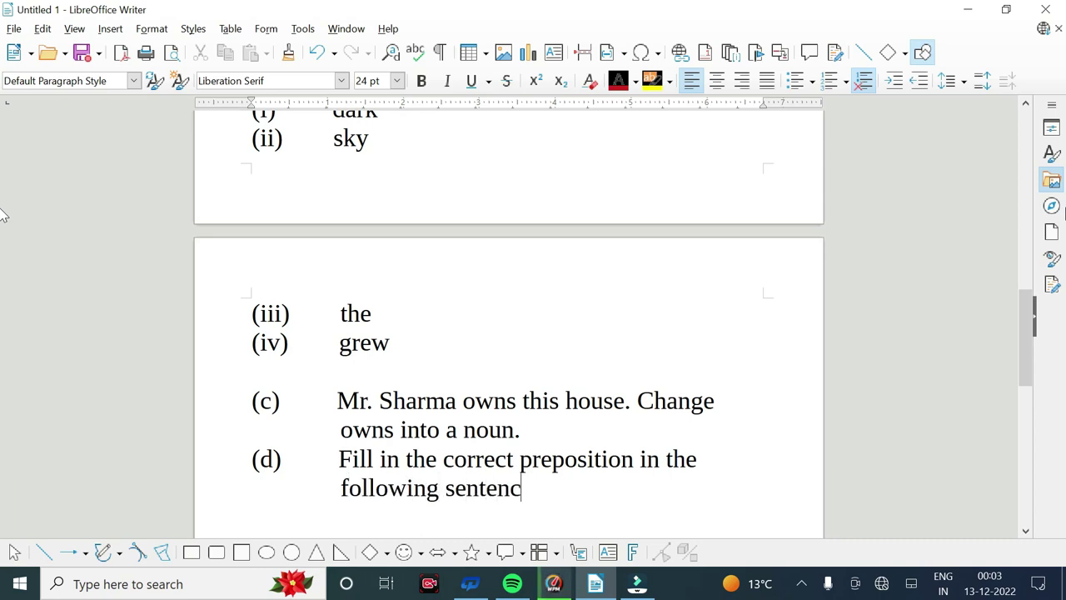
pyautogui.write(':')
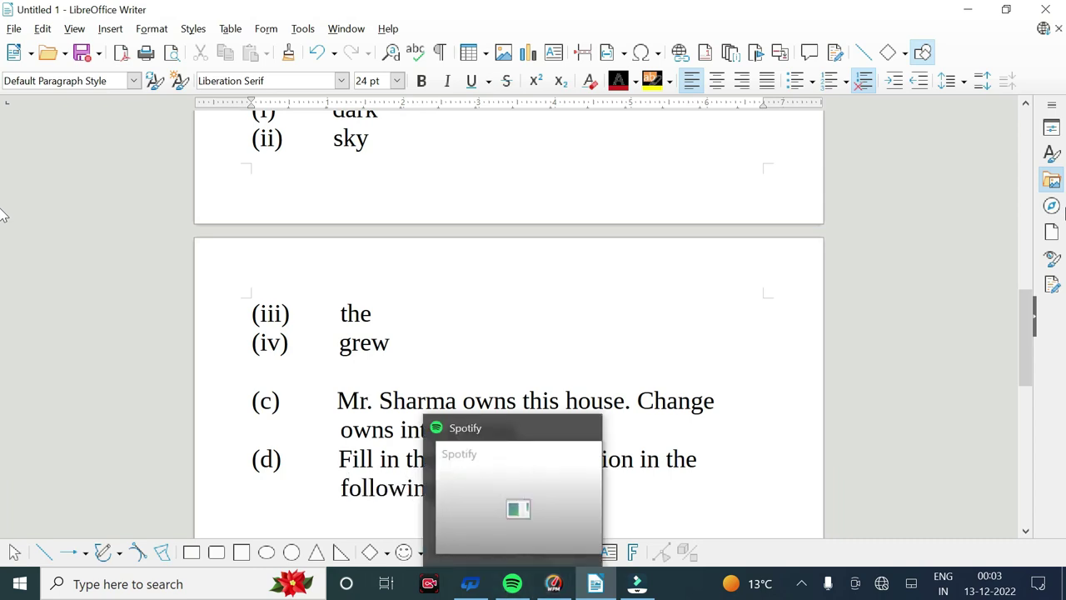
pyautogui.click(674, 500)
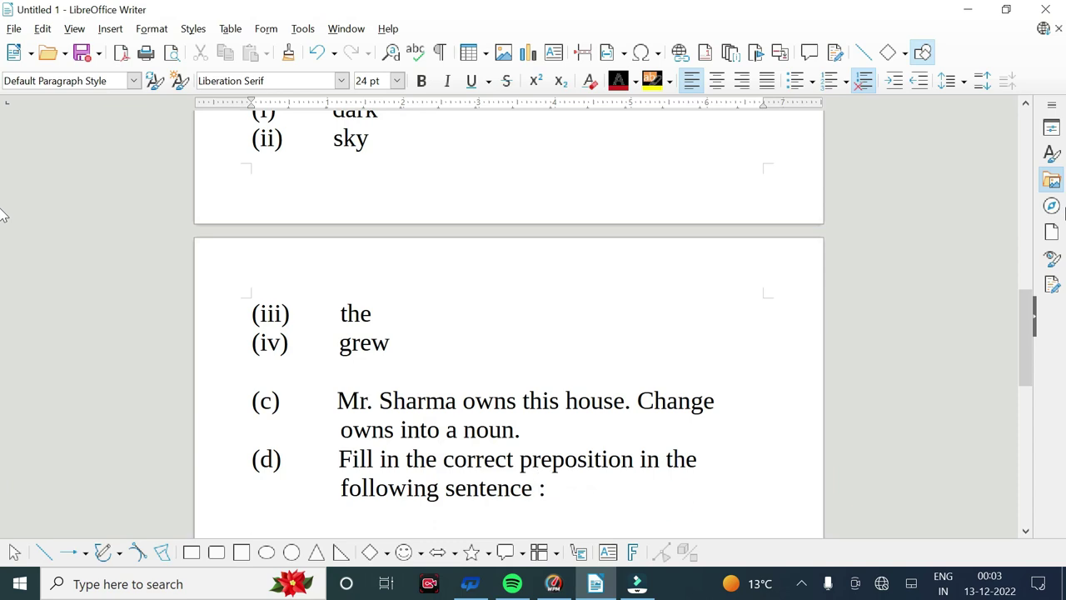
pyautogui.press('Return')
pyautogui.write('M')
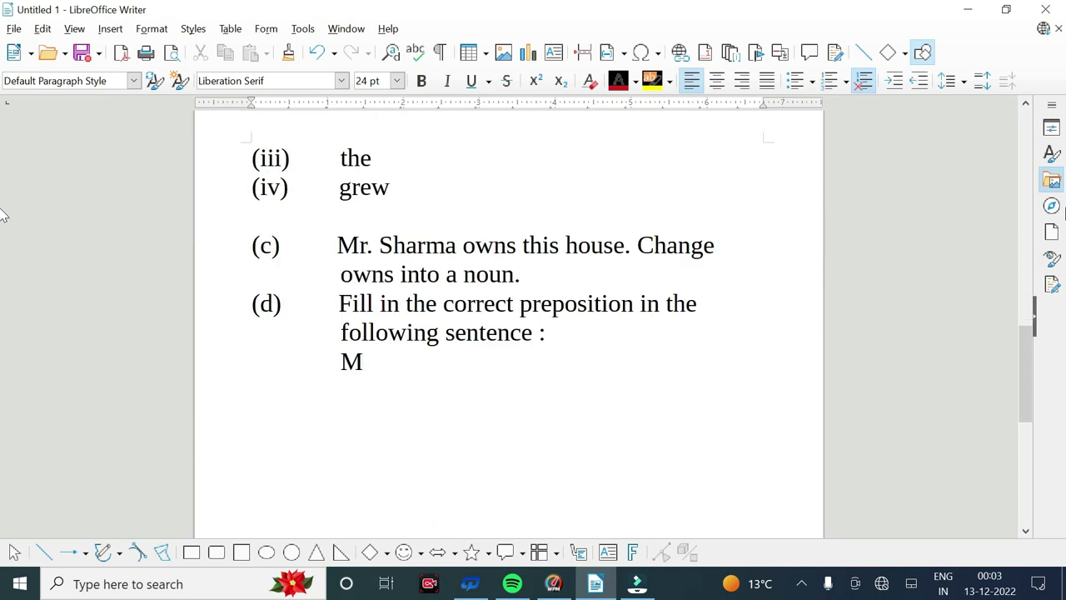
pyautogui.write('y shose are')
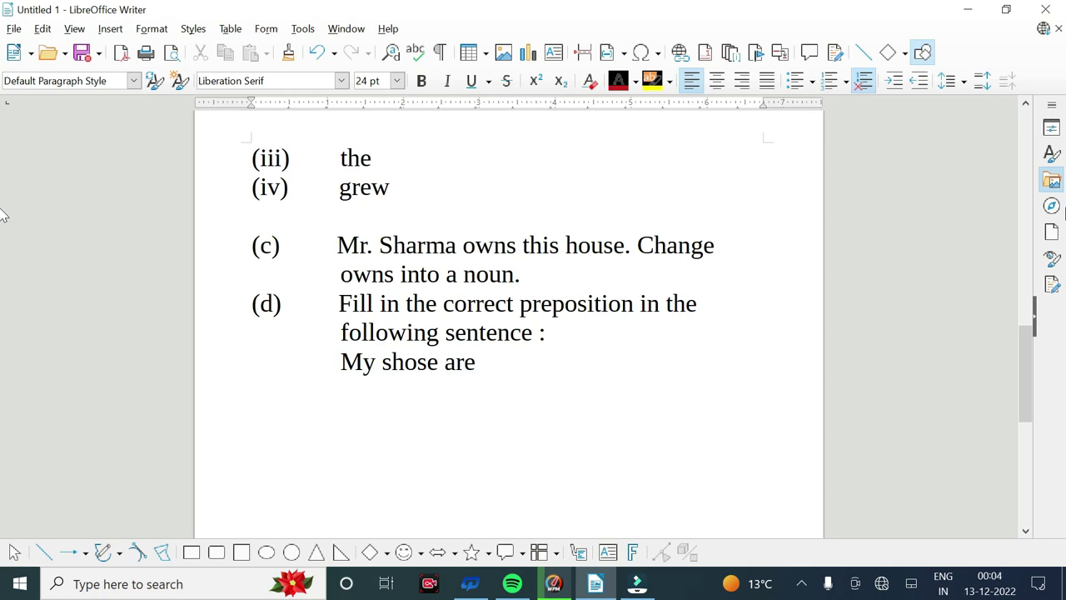
pyautogui.write(' made')
pyautogui.write('....................')
pyautogui.write('leather.')
# - Add option (i) from beneath the sample sentence, fixing its indent
pyautogui.press('Return')
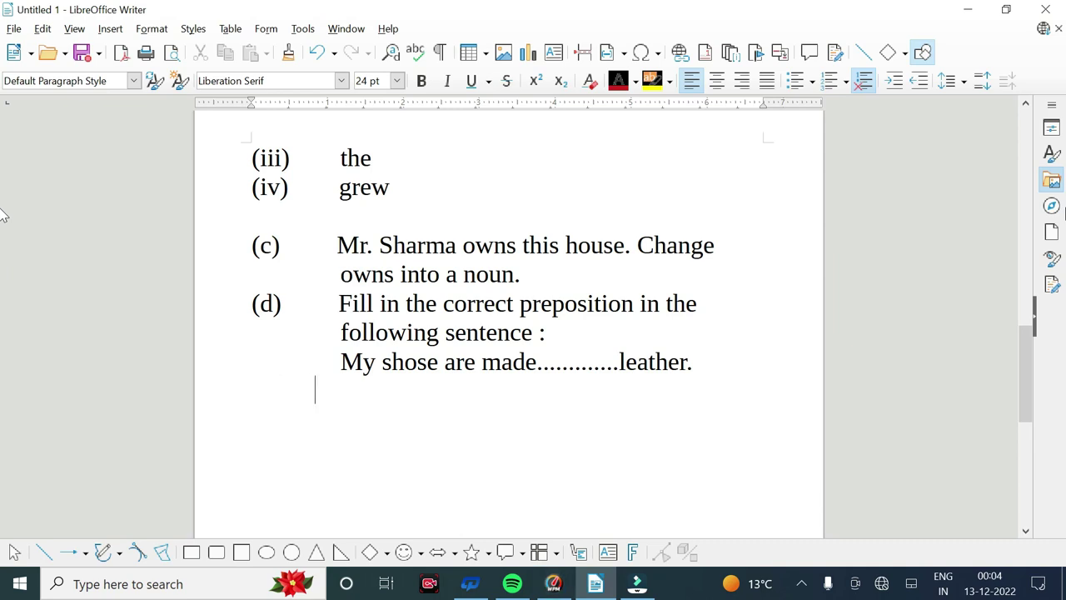
pyautogui.press('Tab')
pyautogui.press('Tab')
pyautogui.write('from')
pyautogui.press('Home')
pyautogui.press('Delete')
pyautogui.press('Delete')
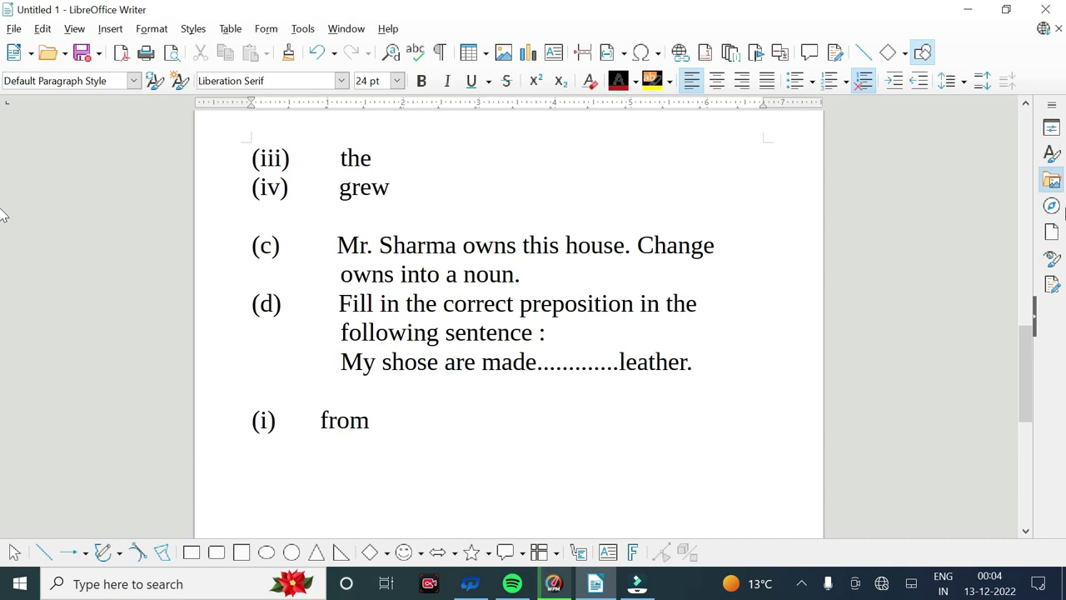
pyautogui.press('Home')
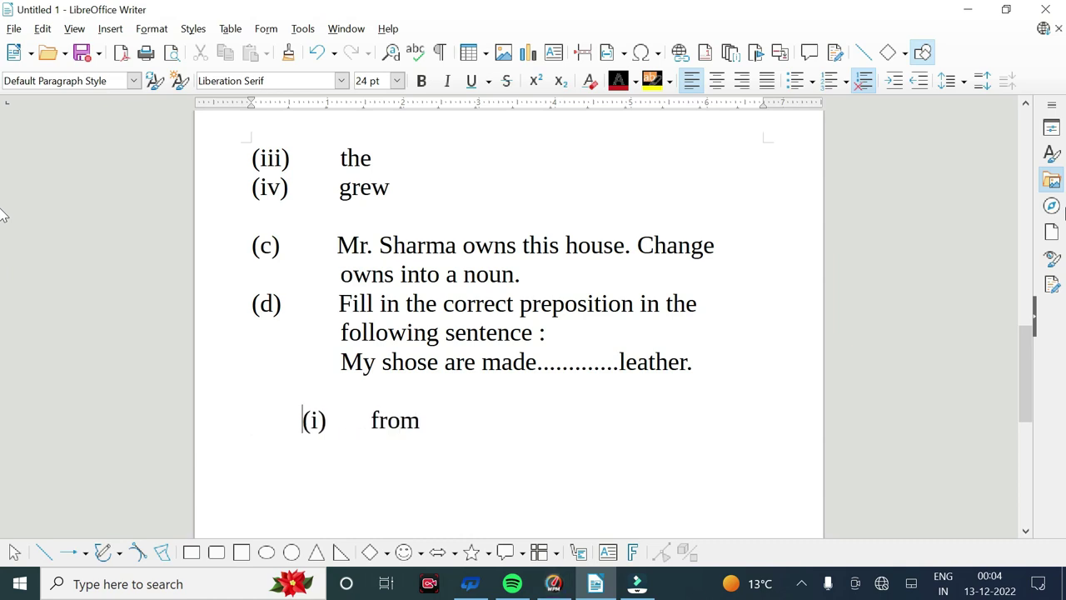
pyautogui.hotkey('ctrl', 'z')
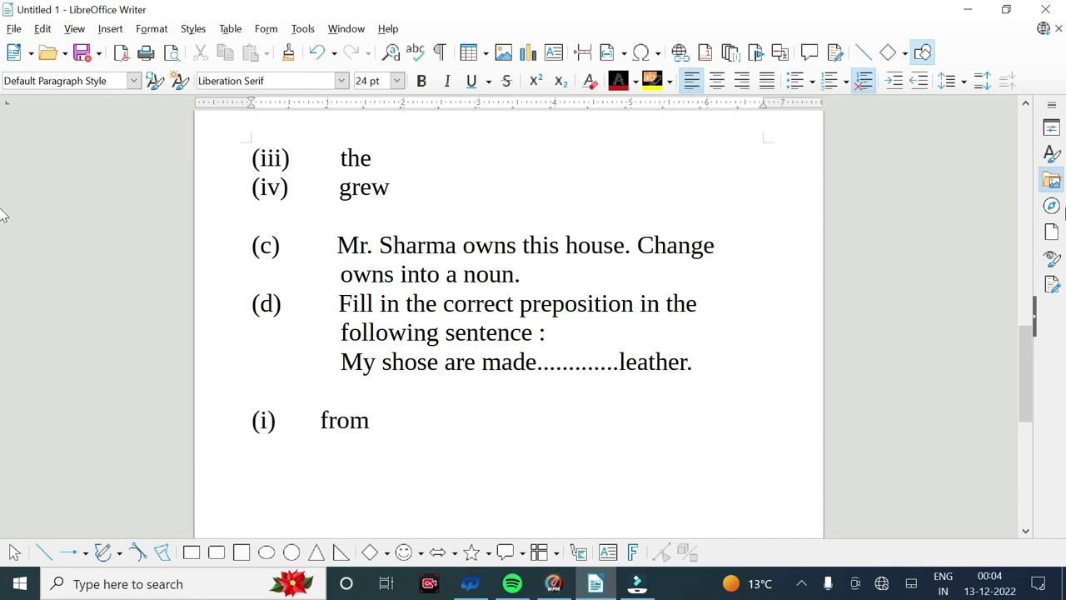
pyautogui.press('BackSpace')
pyautogui.write('m')
# - Add options (ii) by, (iii) of and (iv) on below it
pyautogui.press('Return')
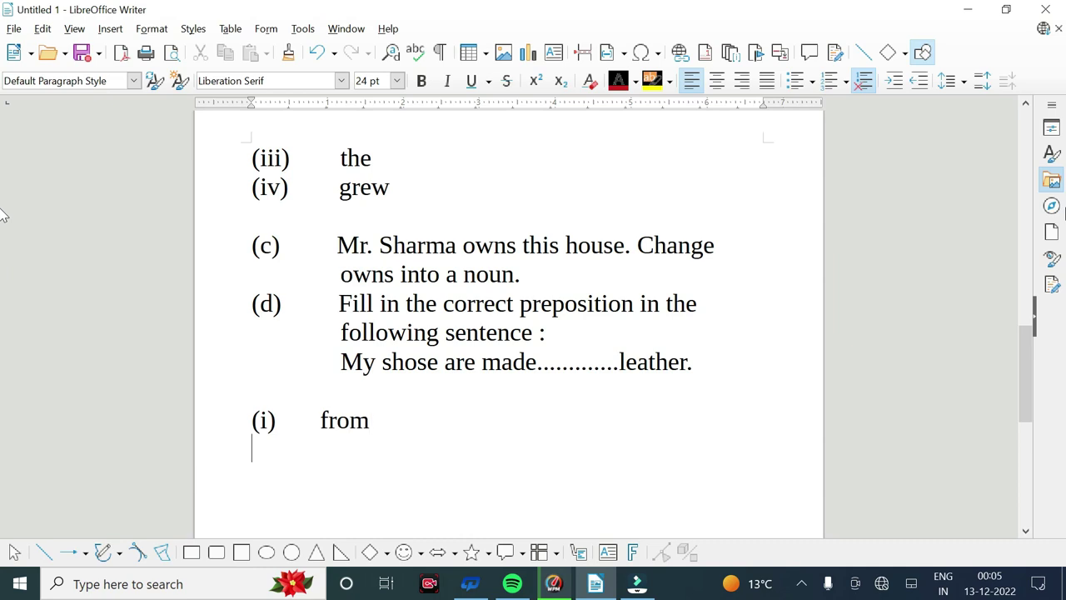
pyautogui.write('9')
pyautogui.press('BackSpace')
pyautogui.write('(ii)\tby')
pyautogui.press('Return')
pyautogui.write('(iii)\tof')
pyautogui.press('Return')
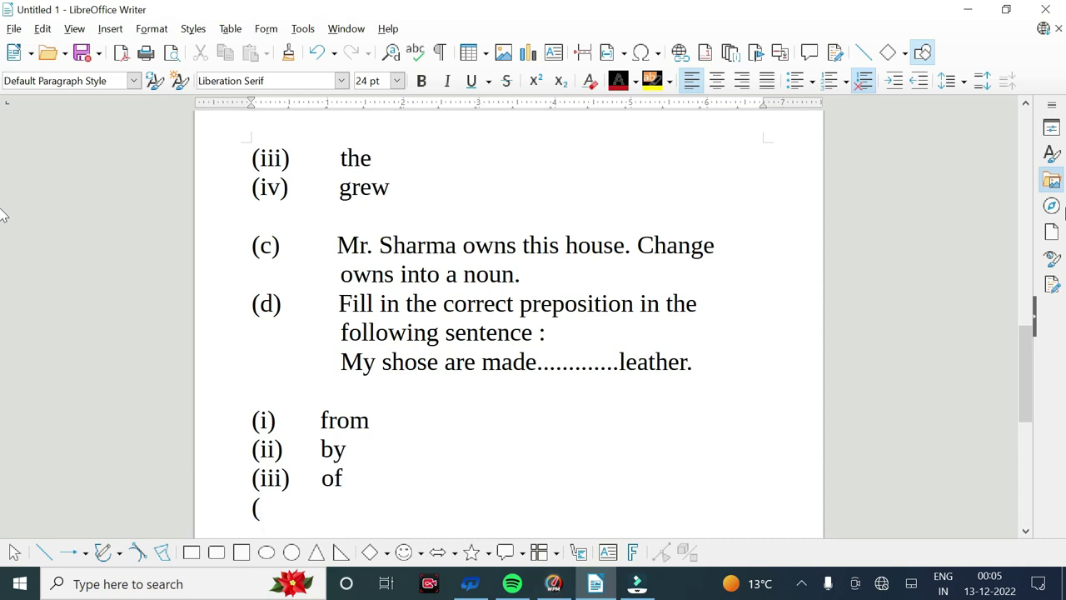
pyautogui.write('v)on')
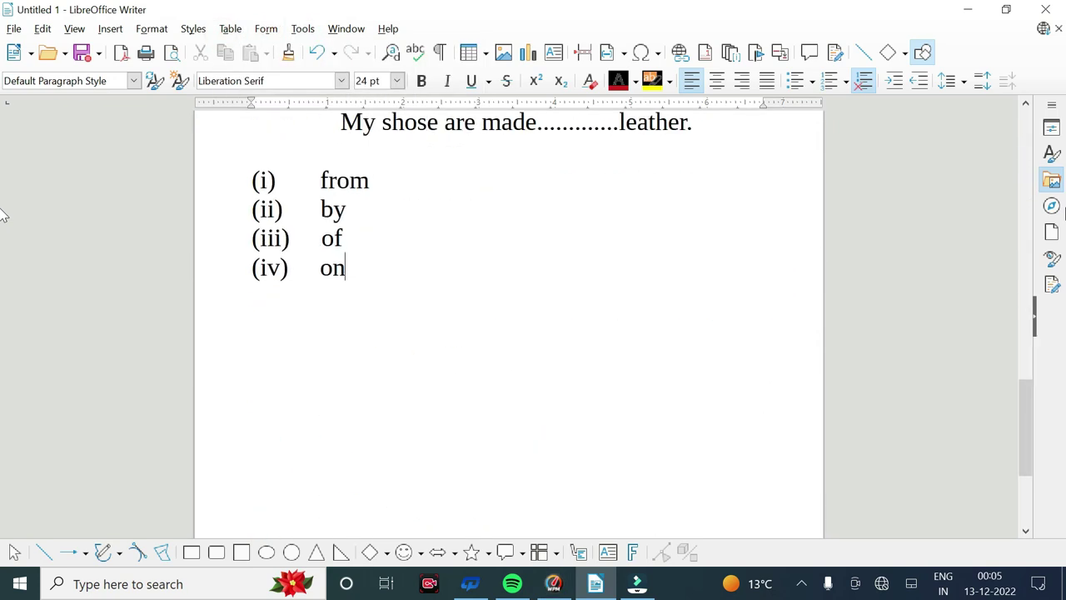
pyautogui.write('e0')
# - Write question (e) asking to change 'It is raining heavily.' into present perfect continuous tense
pyautogui.press('BackSpace')
pyautogui.write(')\tIt is rai')
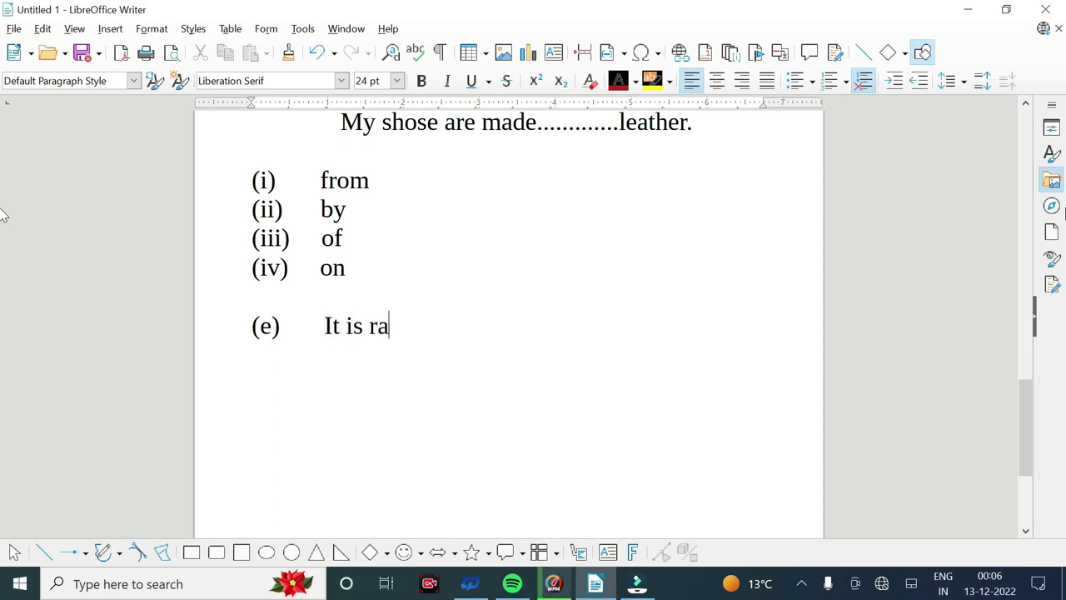
pyautogui.write('ning hea')
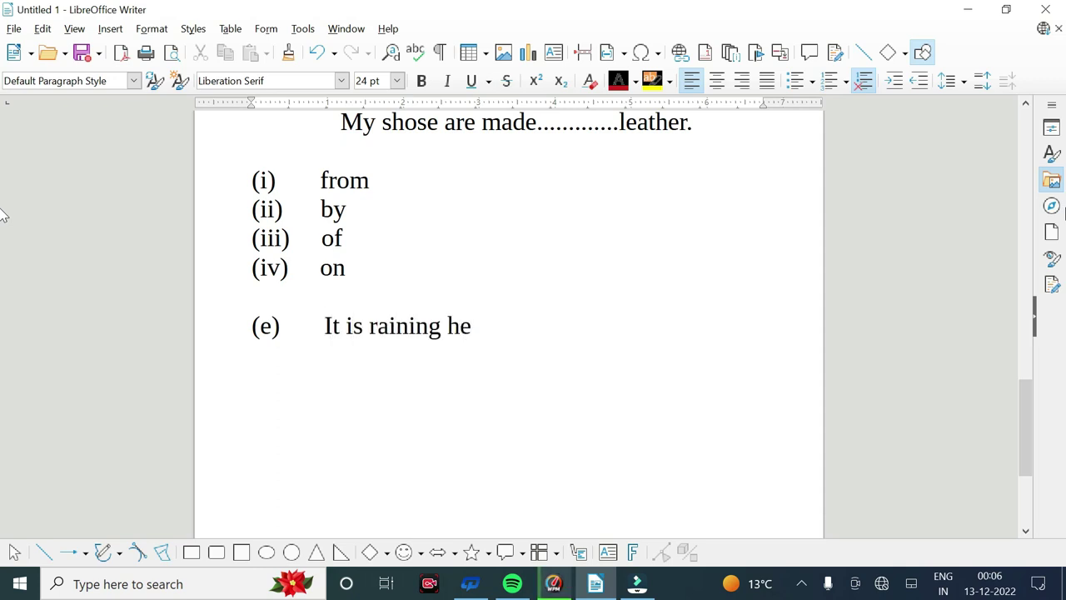
pyautogui.write('vily. Change the')
pyautogui.press('Tab')
pyautogui.write('sentence into presnt')
pyautogui.press('BackSpace')
pyautogui.write('nt perfect continous')
pyautogui.press('Return')
pyautogui.press('Tab')
pyautogui.write('tense. chaoose')
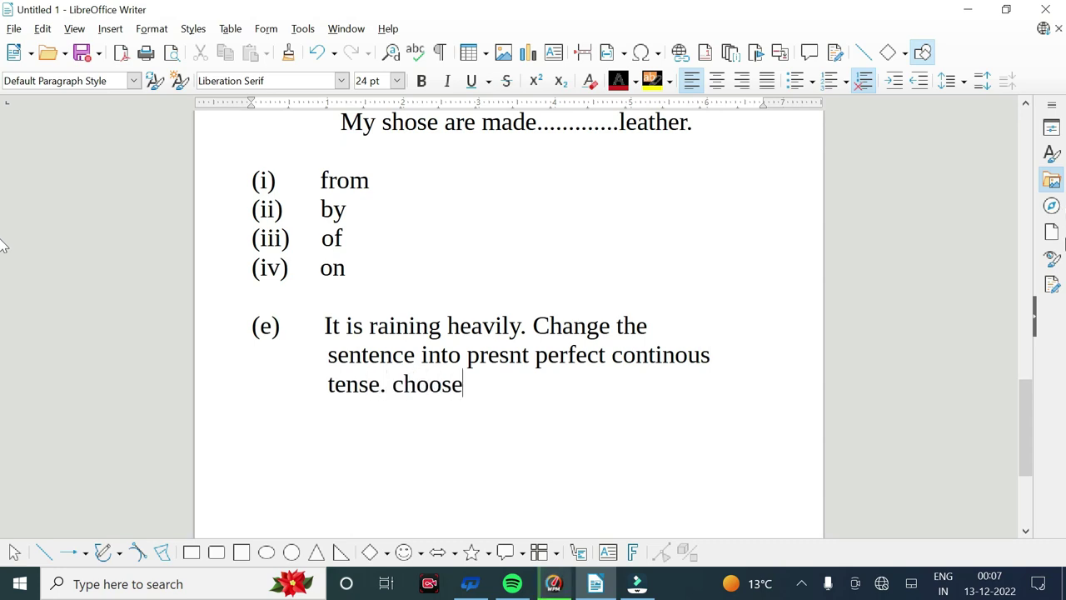
pyautogui.write(' the correct option ;')
# - Add options: It was raining / It raining / It has been raining / It will rain heavily
pyautogui.press('Return')
pyautogui.write('(i)\t')
pyautogui.write('It was raining he')
pyautogui.write('avily. ')
pyautogui.write('(ii)')
pyautogui.press('Tab')
pyautogui.write('It rain')
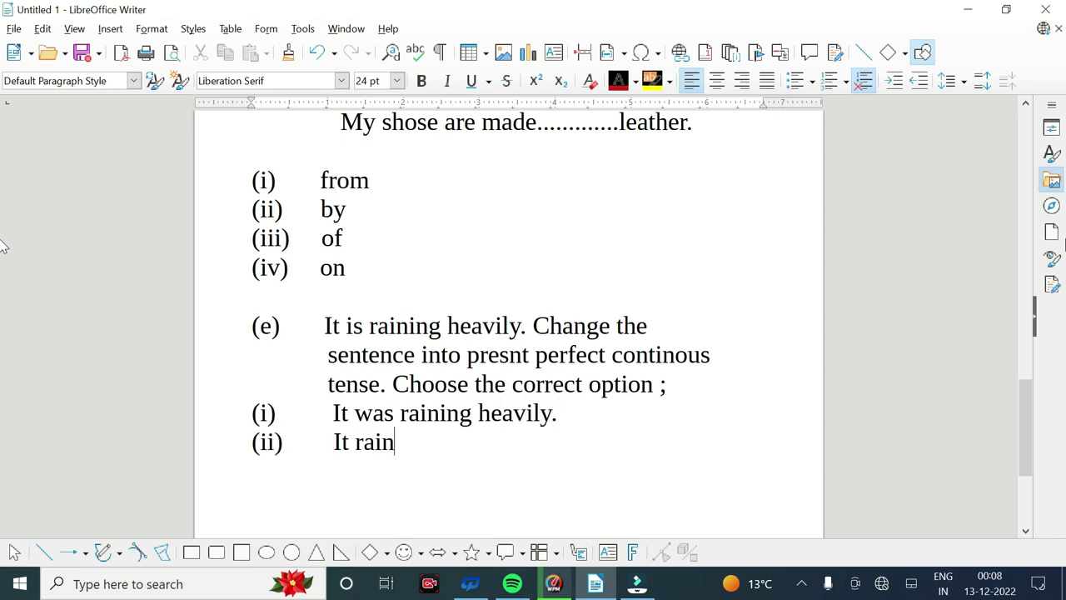
pyautogui.write('ing heavily. ')
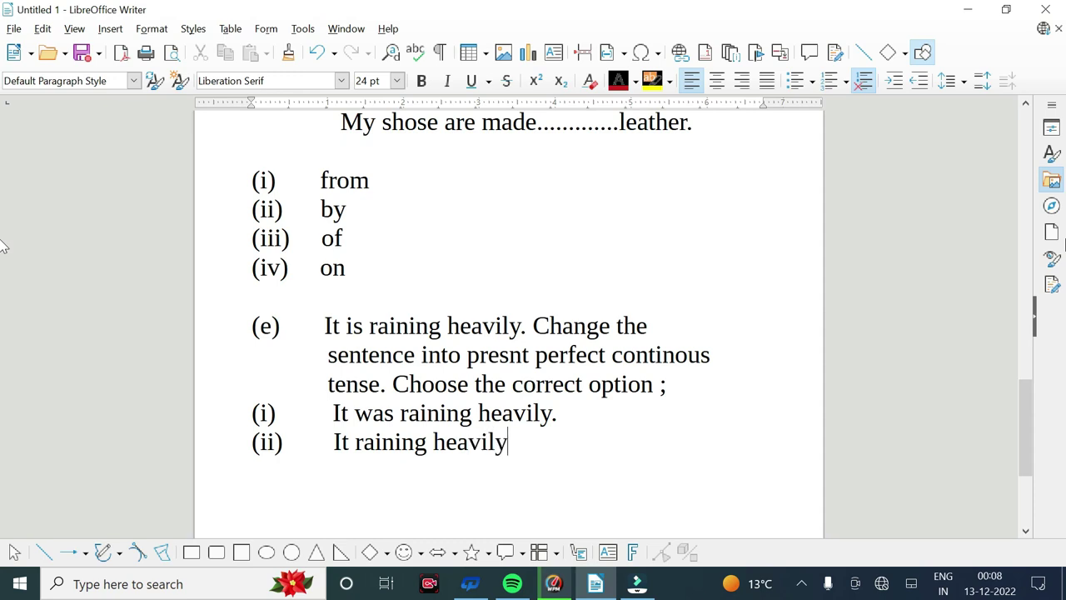
pyautogui.write('(iii)')
pyautogui.press('Tab')
pyautogui.write('It has been rai')
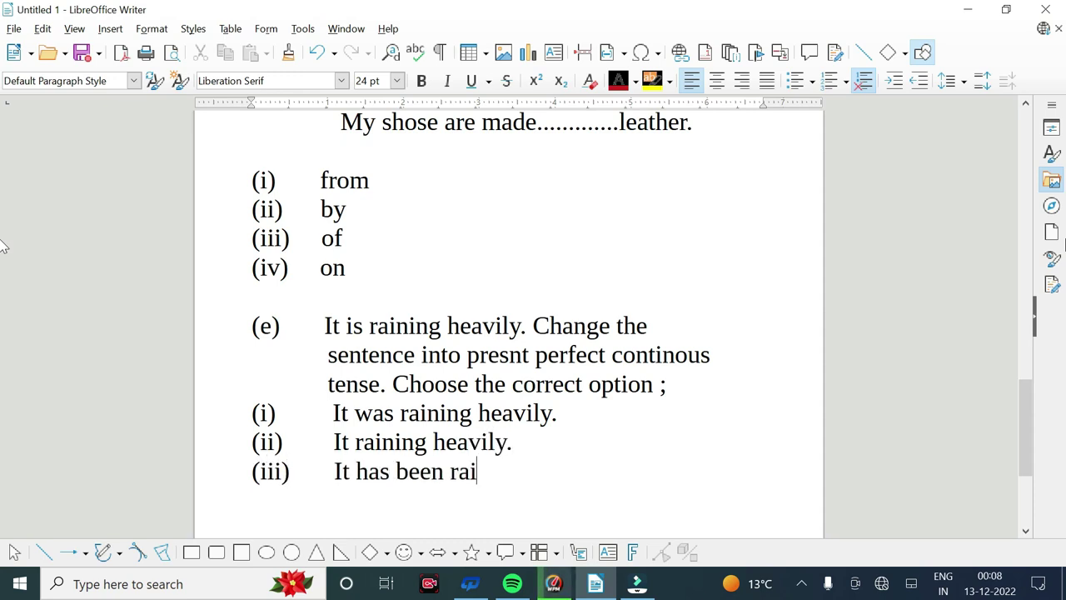
pyautogui.write('ning heavily.')
pyautogui.press('Return')
pyautogui.write('(iv)\tI')
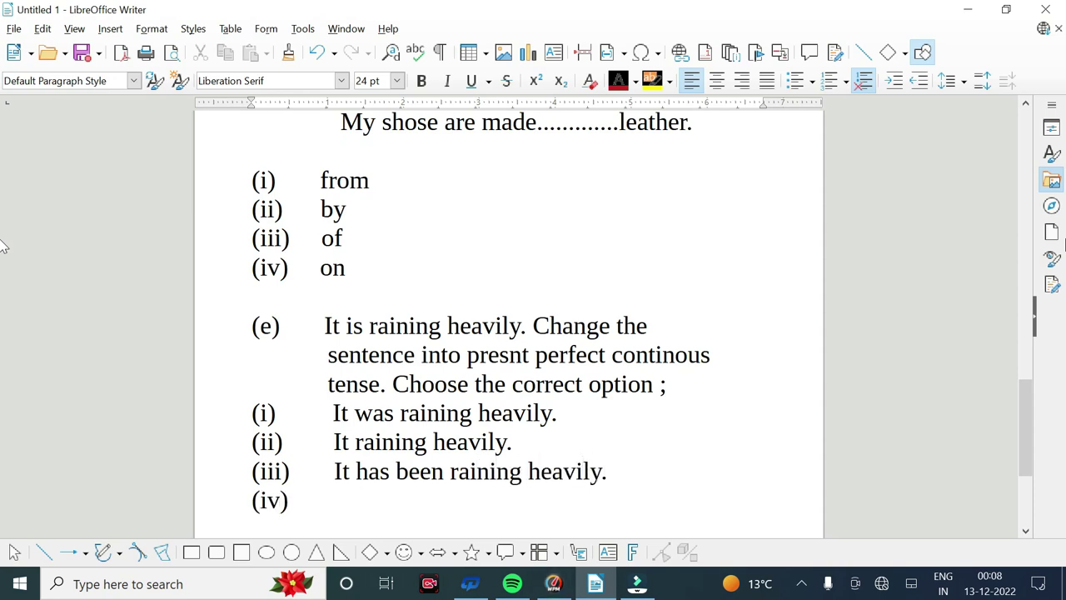
pyautogui.write('t will rain heavily')
# - Add a new line reading 817, 5 and P.T.O separated by tabs
pyautogui.press('Return')
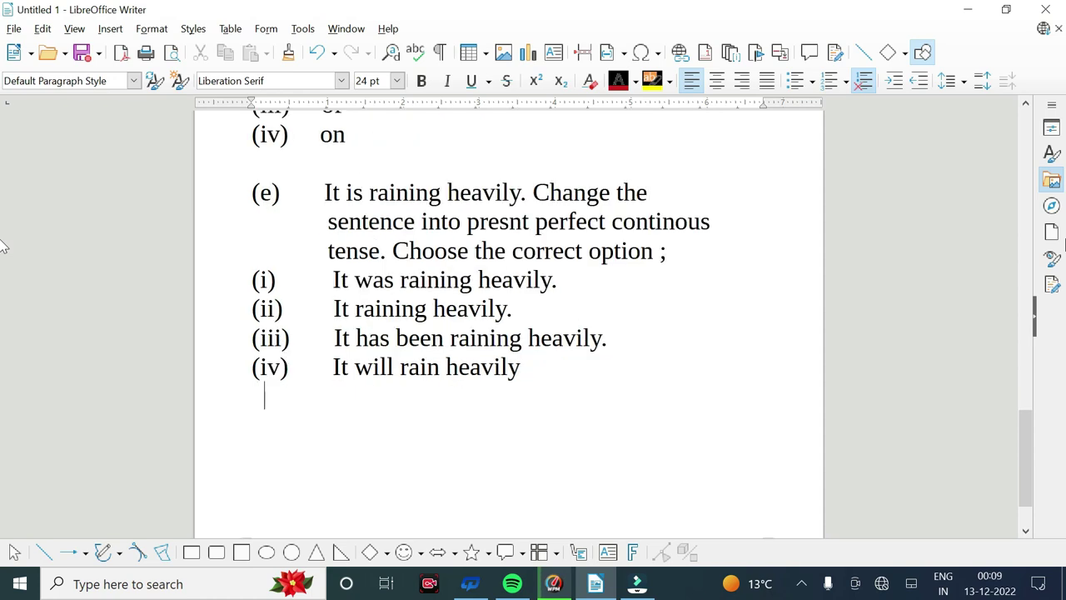
pyautogui.press('Tab')
pyautogui.press('Tab')
pyautogui.press('Tab')
pyautogui.write('5')
pyautogui.press('BackSpace')
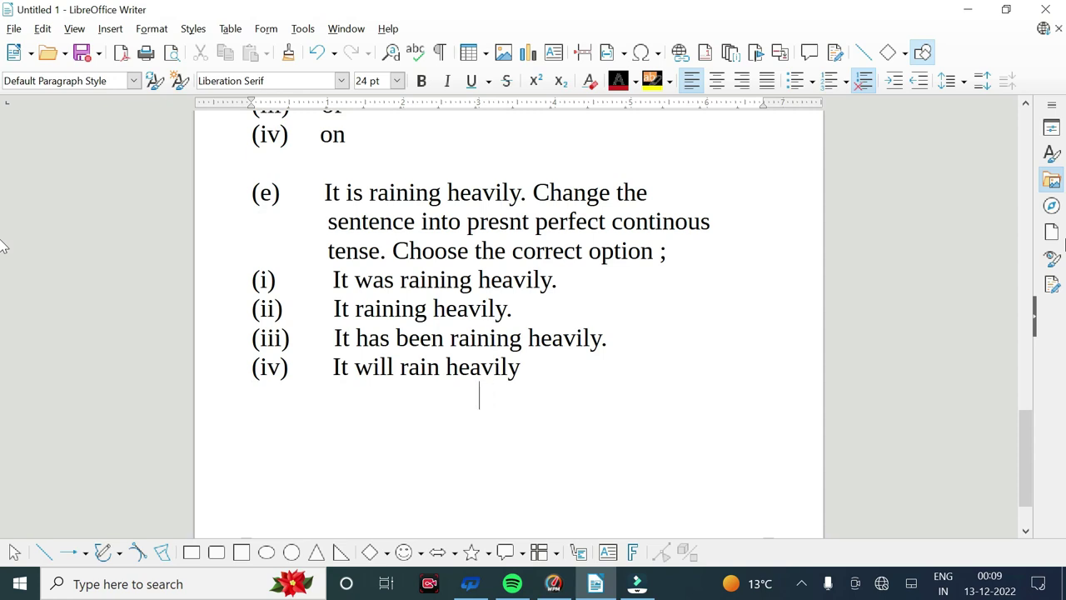
pyautogui.press('BackSpace')
pyautogui.press('BackSpace')
pyautogui.press('BackSpace')
pyautogui.press('BackSpace')
pyautogui.write('817')
pyautogui.press('Tab')
pyautogui.press('Tab')
pyautogui.write('5')
pyautogui.press('Tab')
pyautogui.write('P.T.O')
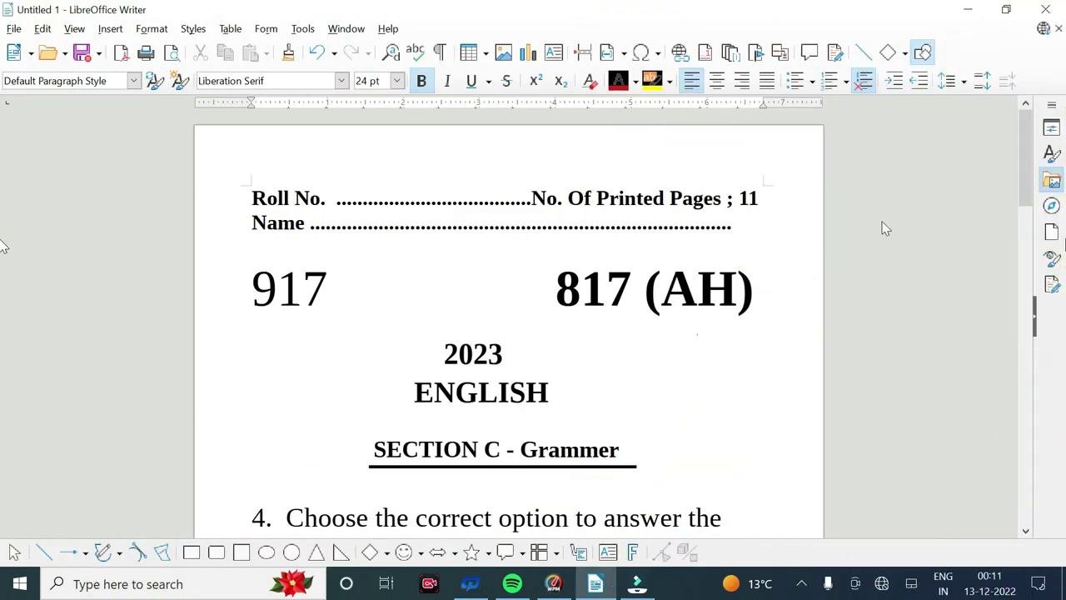
pyautogui.scroll(-2, 933, 217)
pyautogui.scroll(-1, 933, 217)
pyautogui.scroll(2, 933, 216)
pyautogui.scroll(-2, 933, 217)
pyautogui.scroll(-1, 933, 210)
pyautogui.scroll(-1, 933, 211)
pyautogui.scroll(-1, 933, 210)
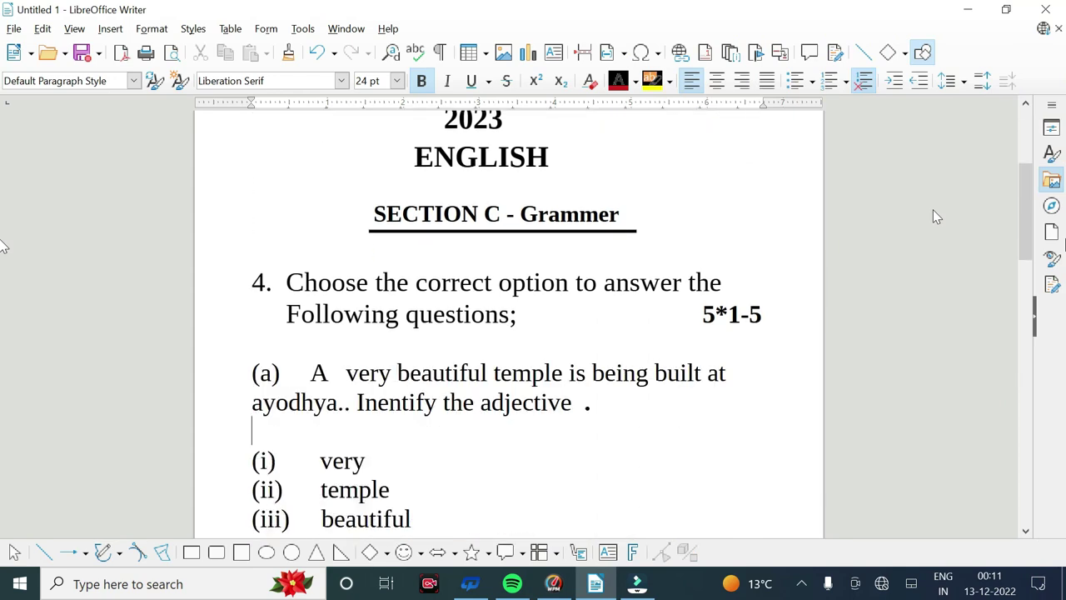
pyautogui.scroll(1, 933, 216)
pyautogui.scroll(-1, 933, 215)
pyautogui.scroll(-1, 933, 214)
pyautogui.scroll(-1, 933, 215)
pyautogui.scroll(-1, 933, 210)
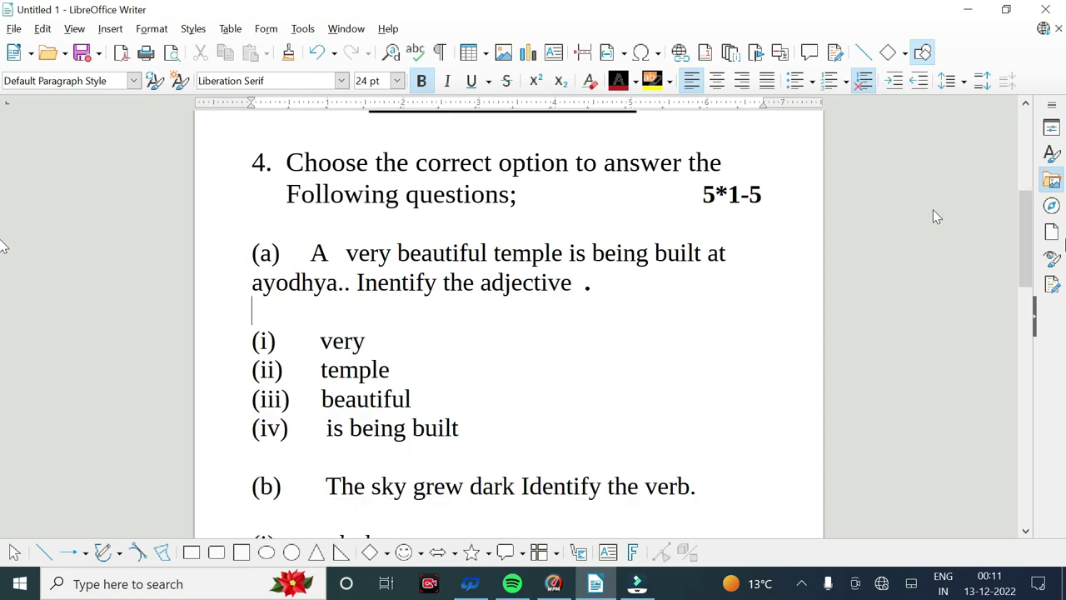
pyautogui.scroll(-1, 933, 211)
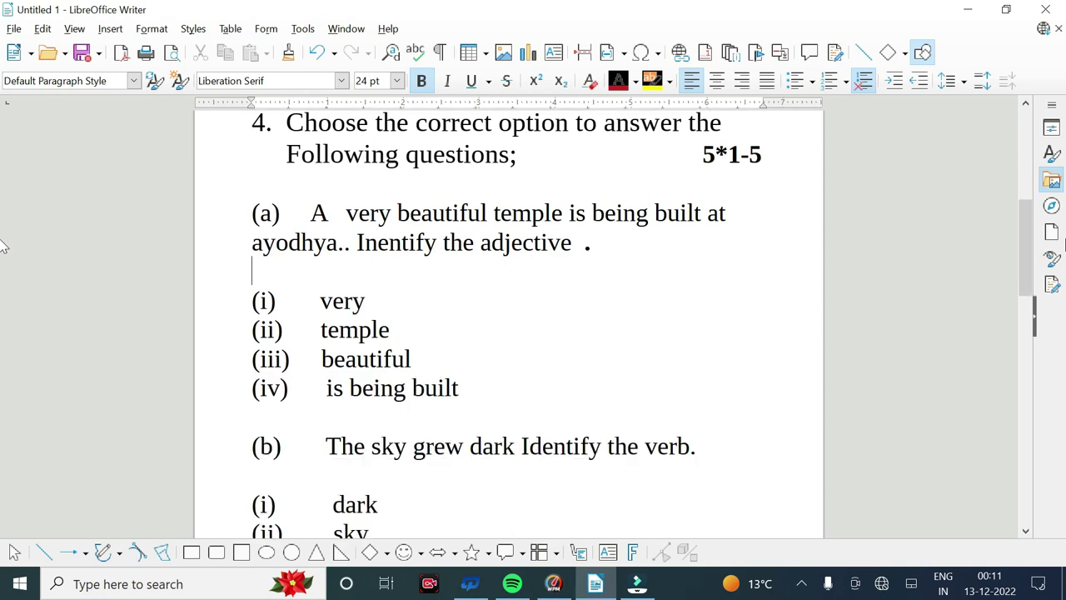
pyautogui.scroll(-2, 3, 246)
pyautogui.scroll(-3, 3, 245)
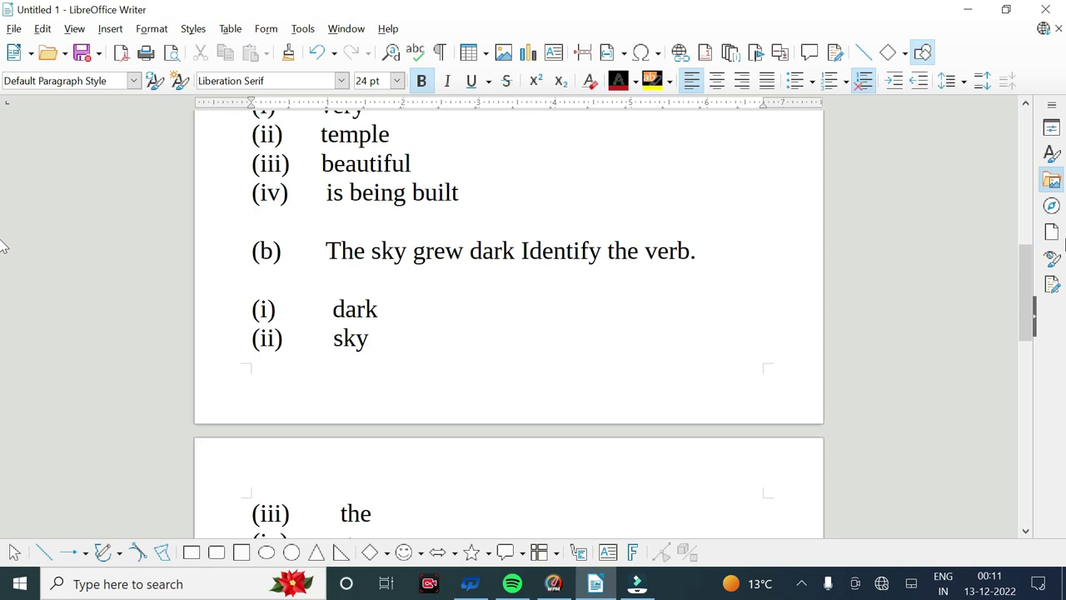
pyautogui.scroll(-1, 3, 246)
pyautogui.scroll(-2, 2, 246)
pyautogui.scroll(-1, 3, 245)
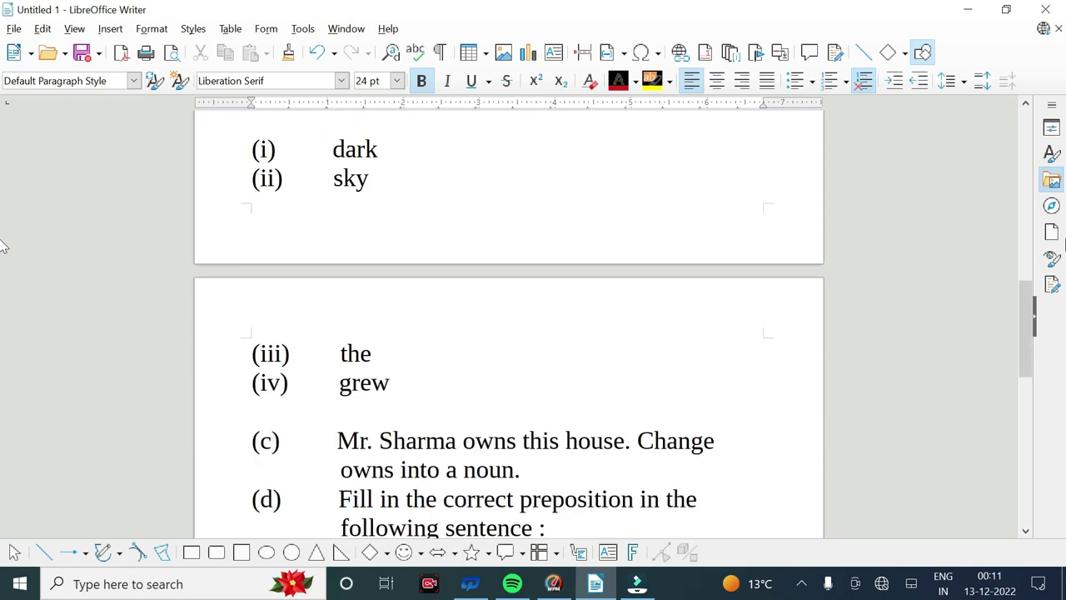
pyautogui.scroll(-1, 2, 246)
pyautogui.scroll(-1, 2, 246)
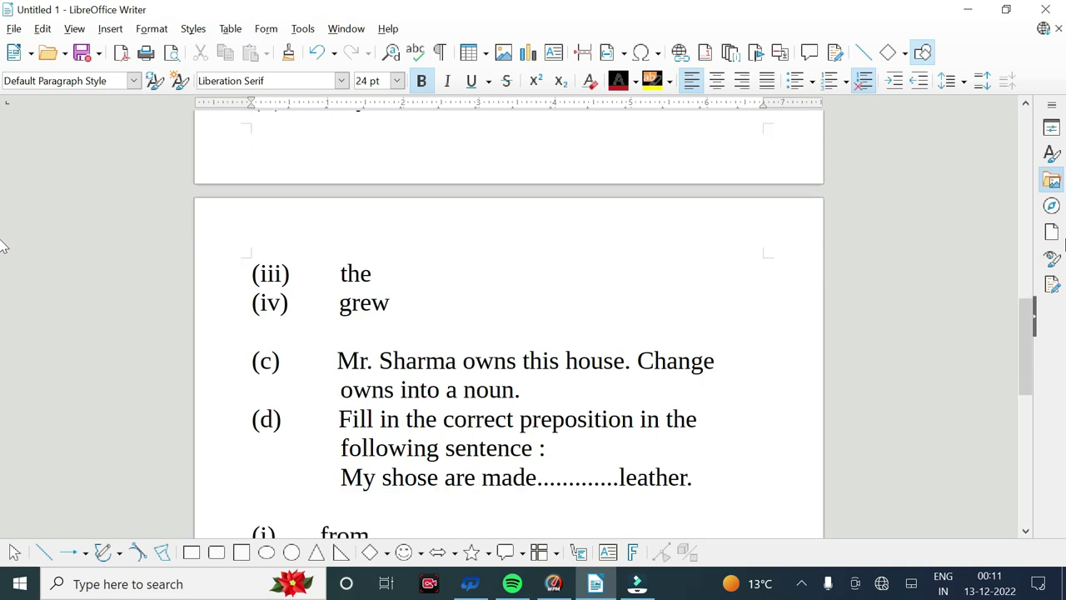
pyautogui.scroll(-2, 2, 246)
pyautogui.scroll(-1, 2, 246)
pyautogui.scroll(-3, 2, 246)
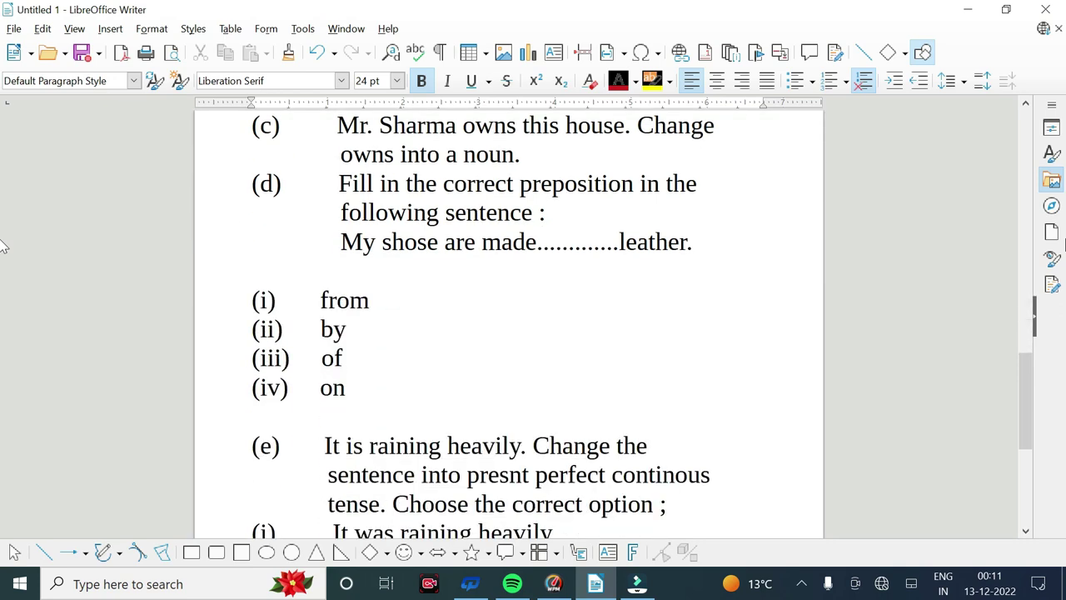
pyautogui.scroll(-1, 2, 246)
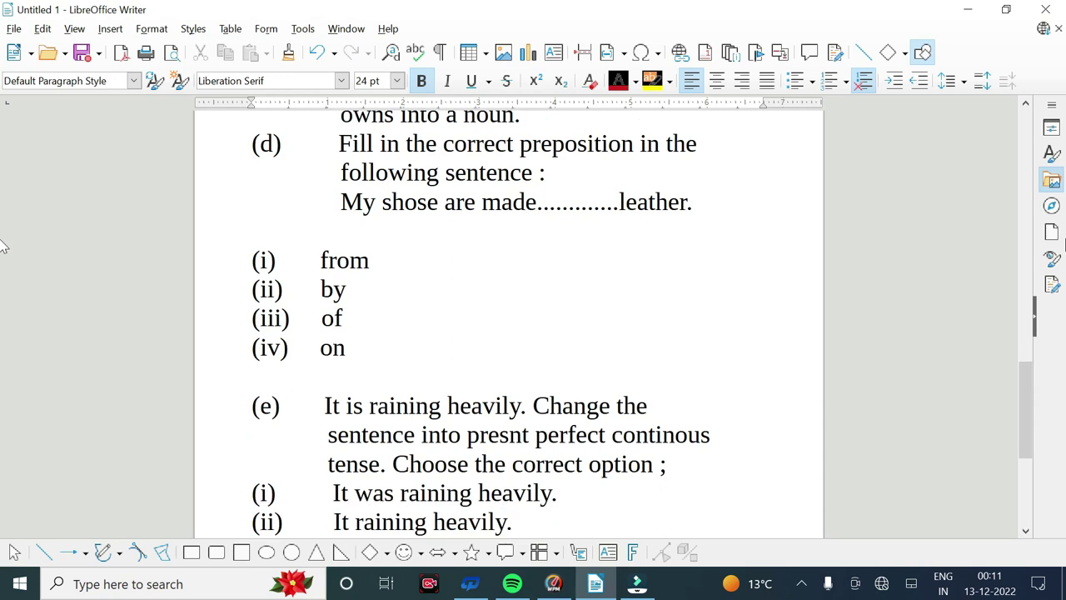
pyautogui.scroll(-2, 2, 246)
pyautogui.scroll(-2, 2, 246)
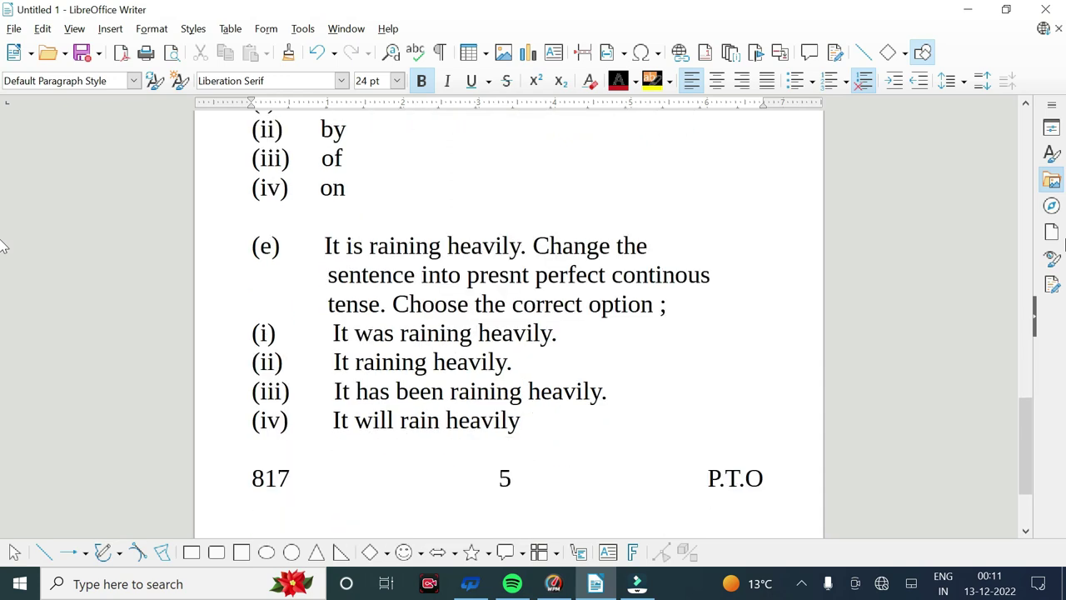